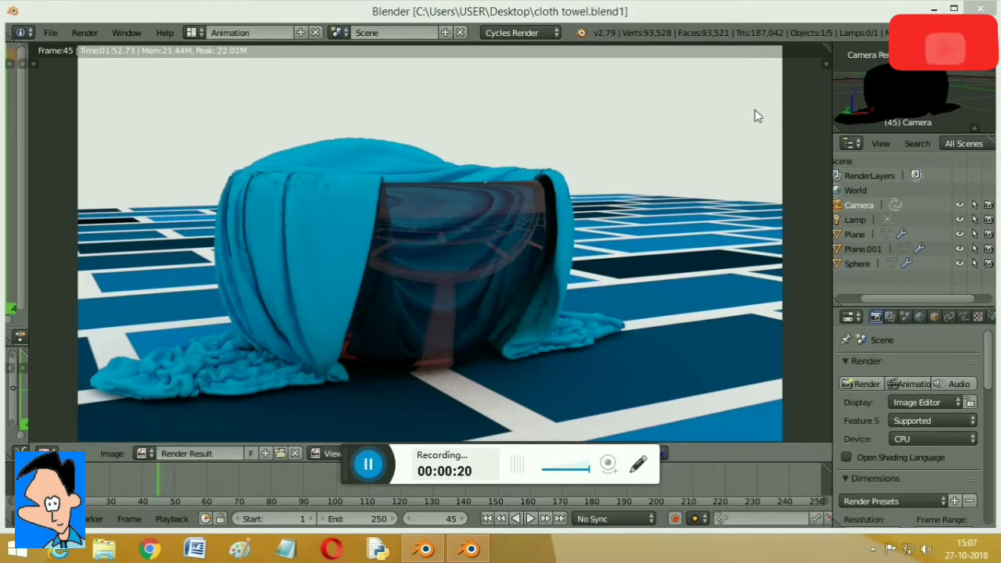
# Step: Delete the default cube and add a UV Sphere in its place
pyautogui.click(471, 552)
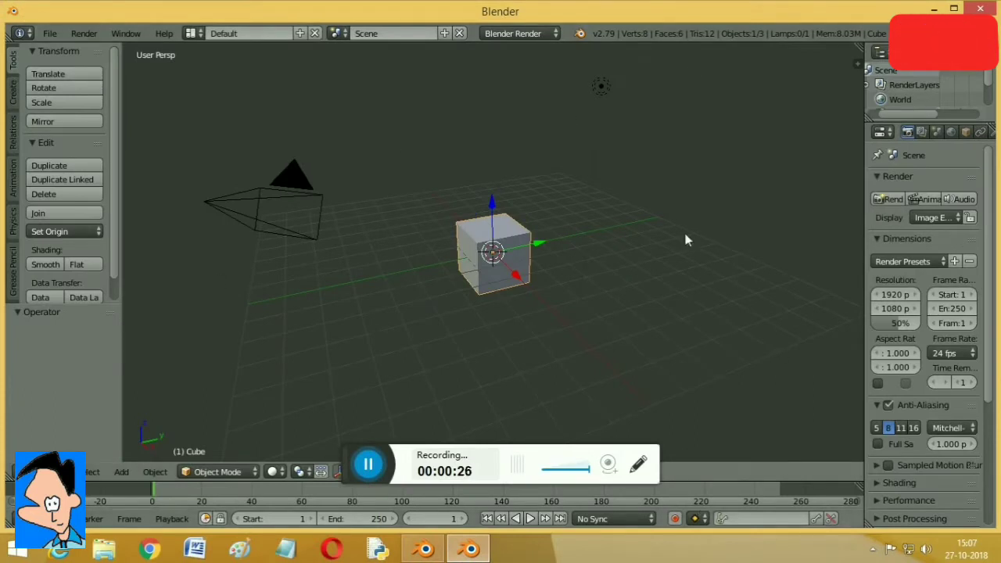
pyautogui.click(12, 93)
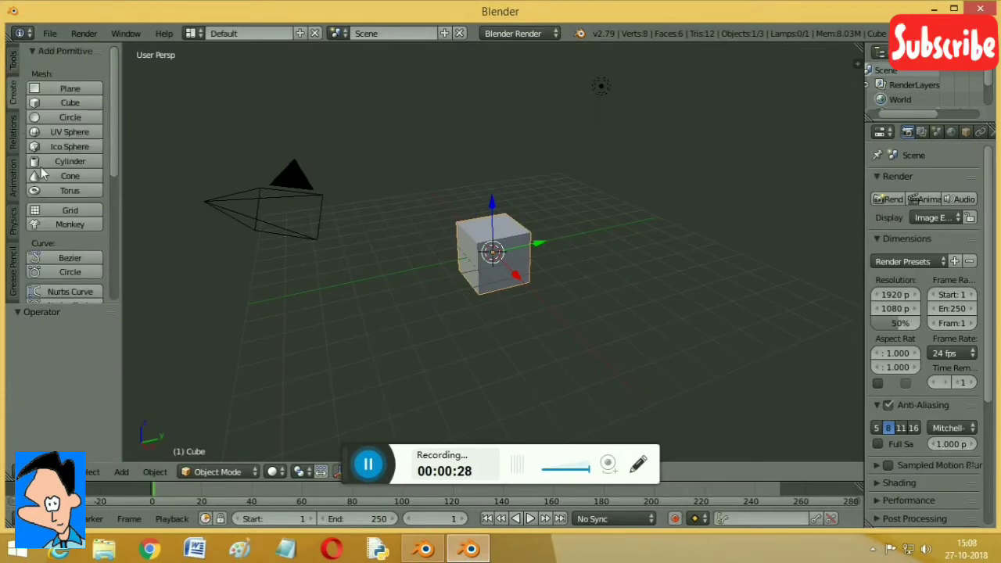
pyautogui.click(13, 65)
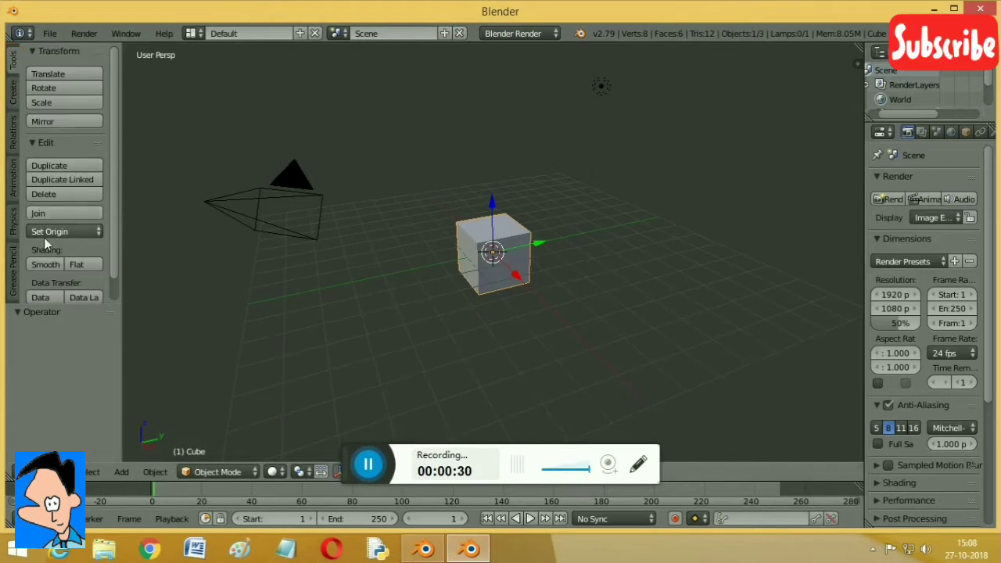
pyautogui.click(47, 194)
pyautogui.click(13, 93)
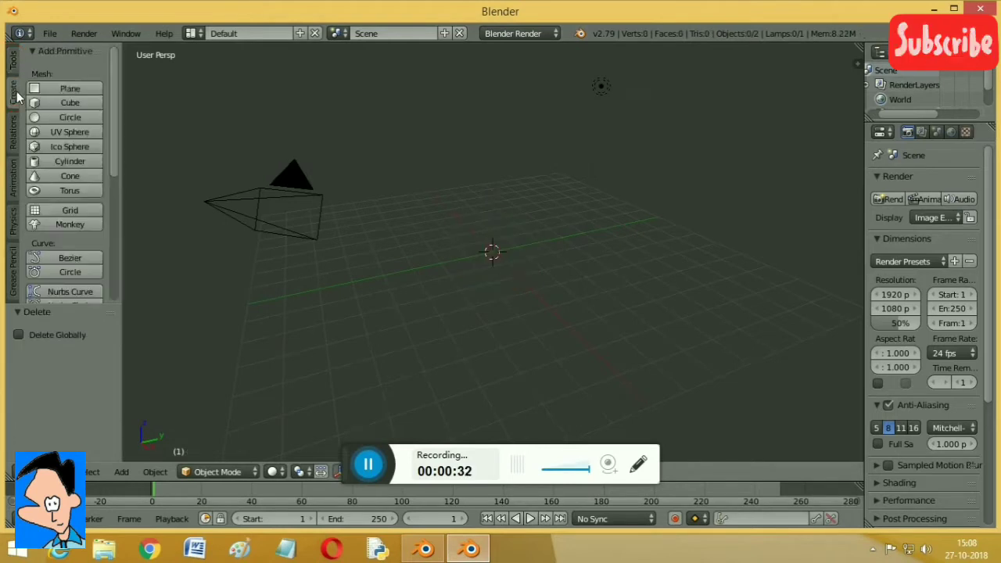
pyautogui.click(61, 131)
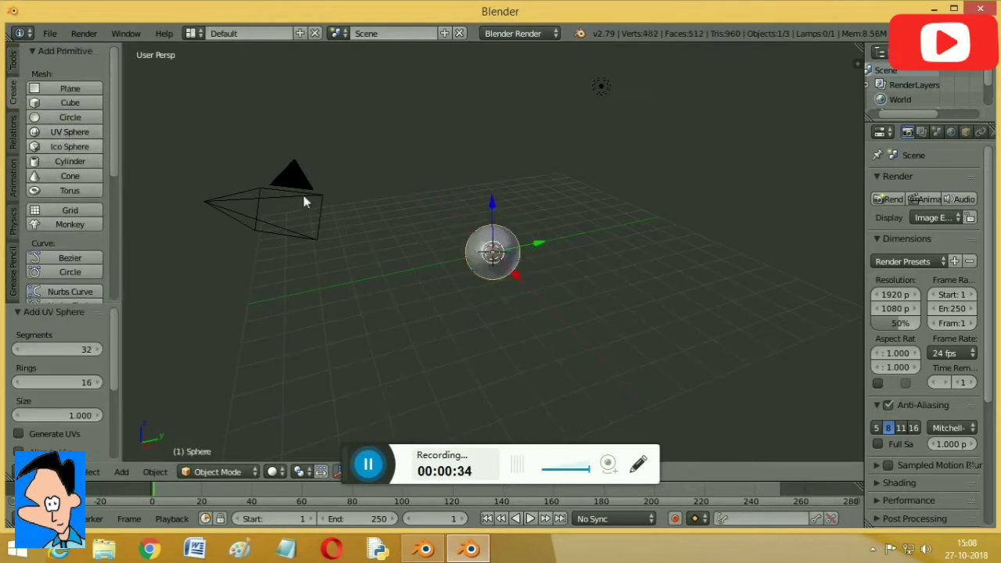
# Step: Isolate the sphere, switch to an orthographic front view, and zoom in on it
pyautogui.press('KP_Divide')
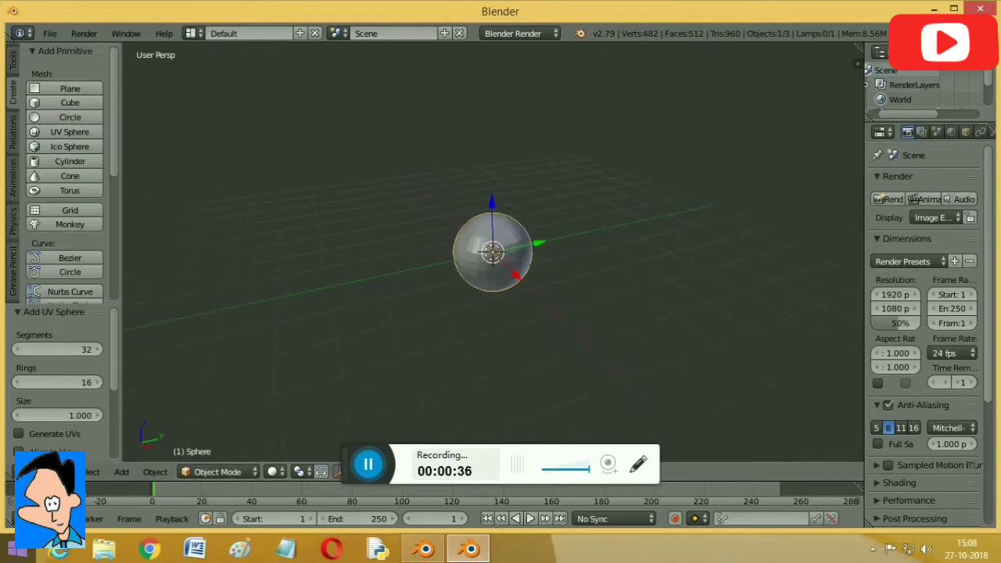
pyautogui.click(51, 472)
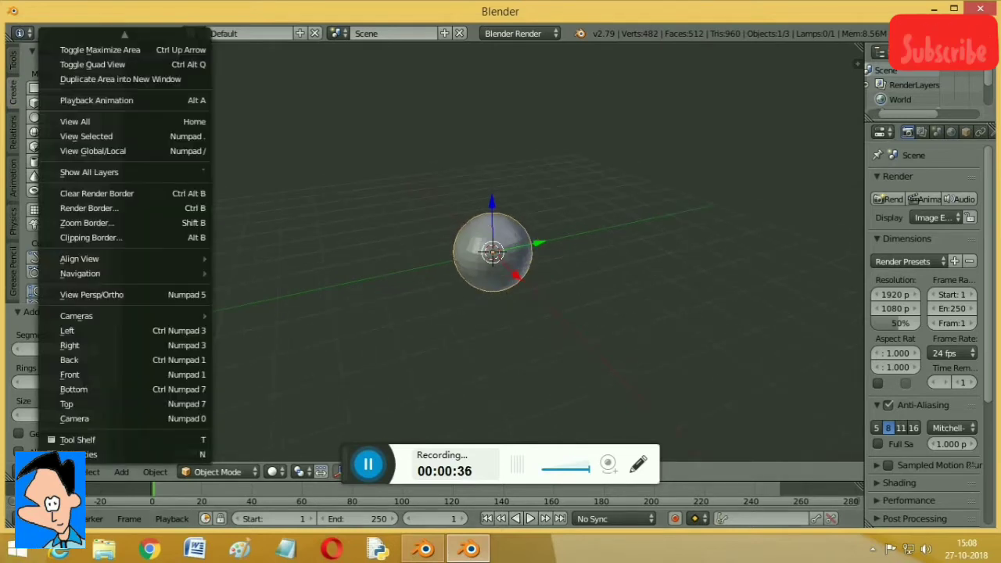
pyautogui.click(91, 298)
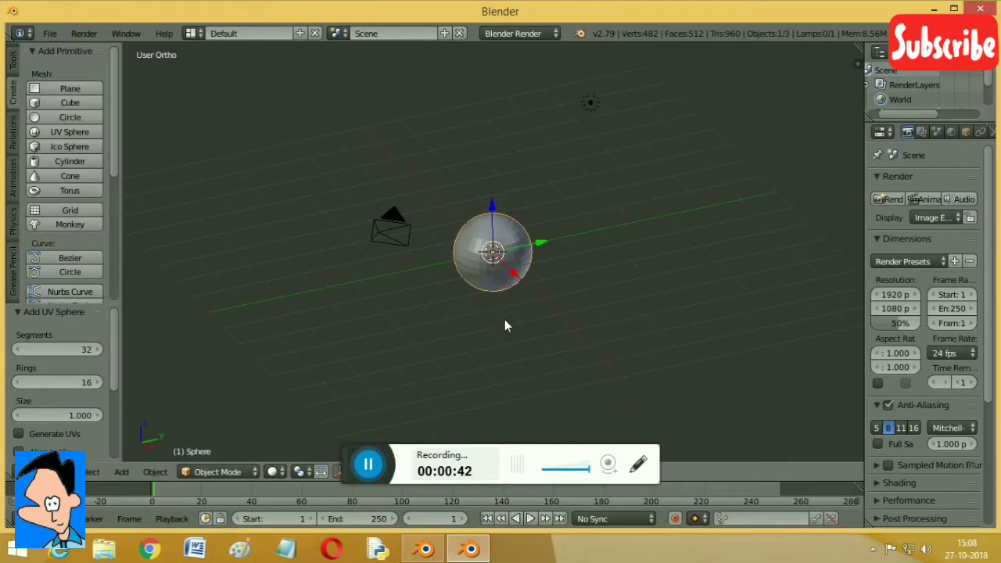
pyautogui.press('KP_1')
pyautogui.scroll(3, 526, 280)
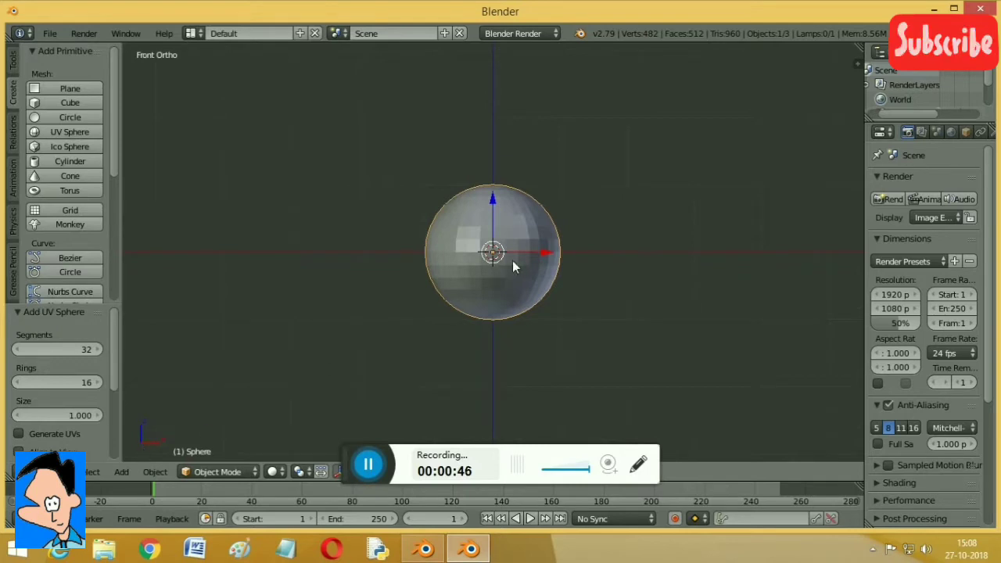
pyautogui.scroll(1, 548, 285)
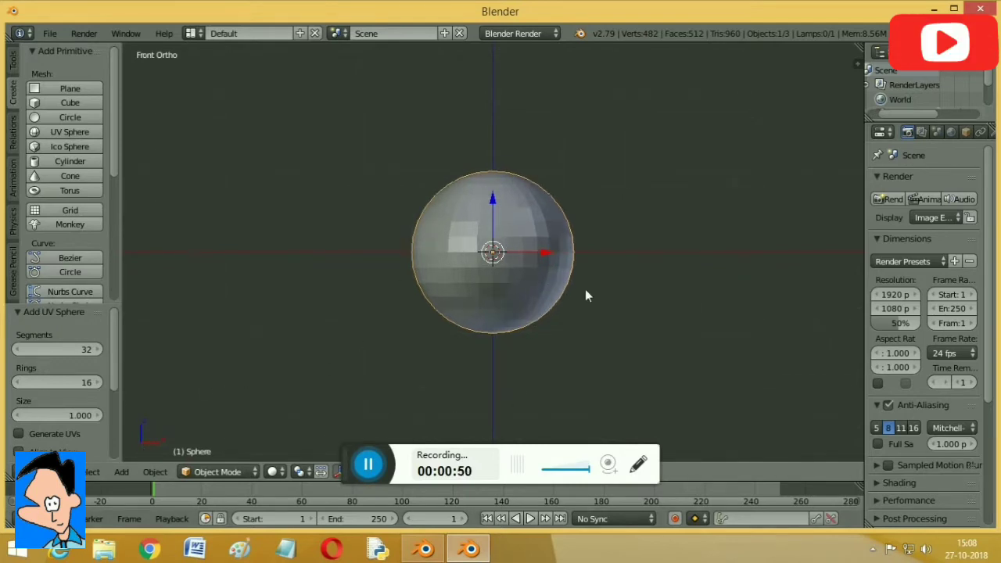
pyautogui.scroll(1, 585, 289)
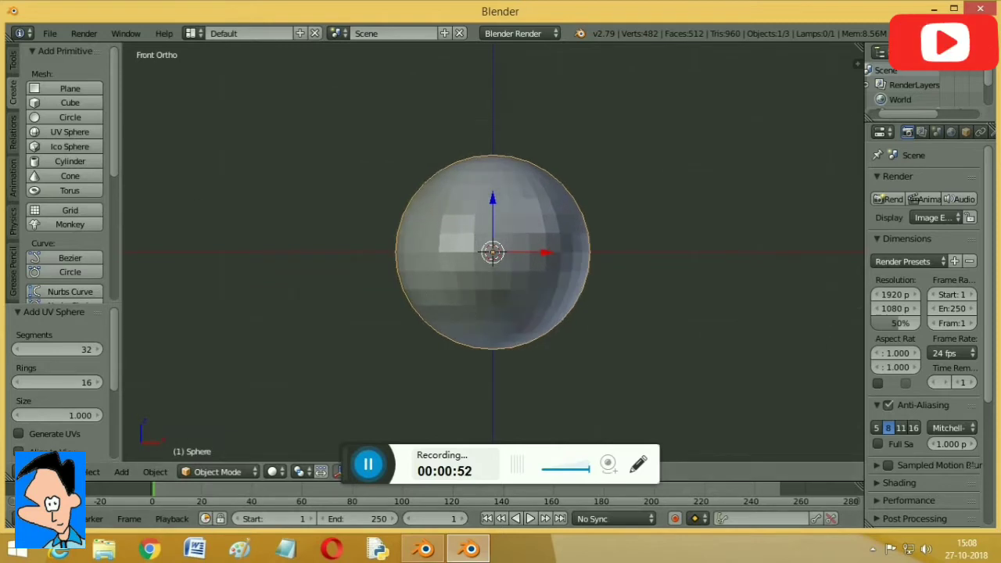
# Step: Put the sphere in Edit Mode with wireframe shading
pyautogui.click(225, 472)
pyautogui.click(229, 437)
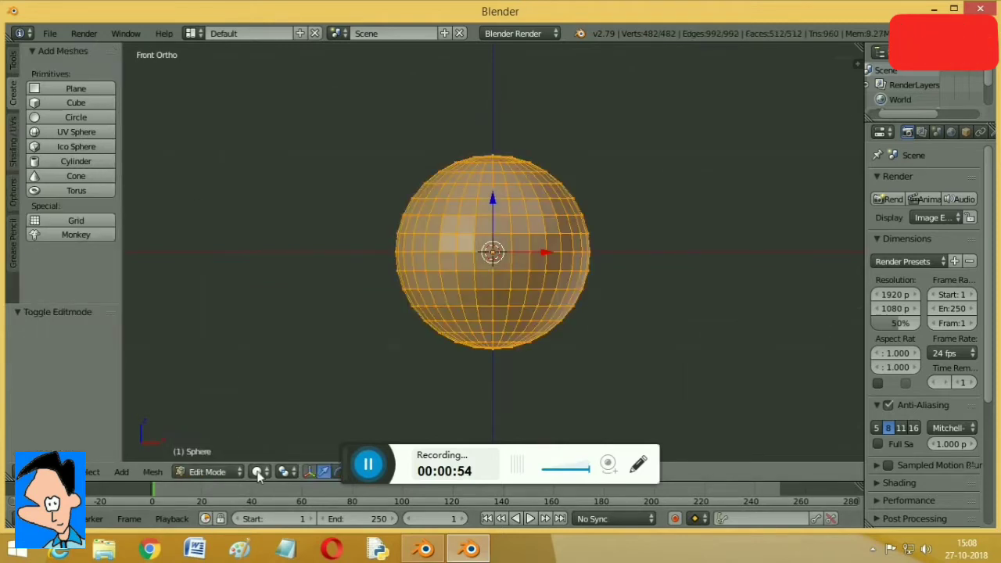
pyautogui.click(258, 472)
pyautogui.click(269, 440)
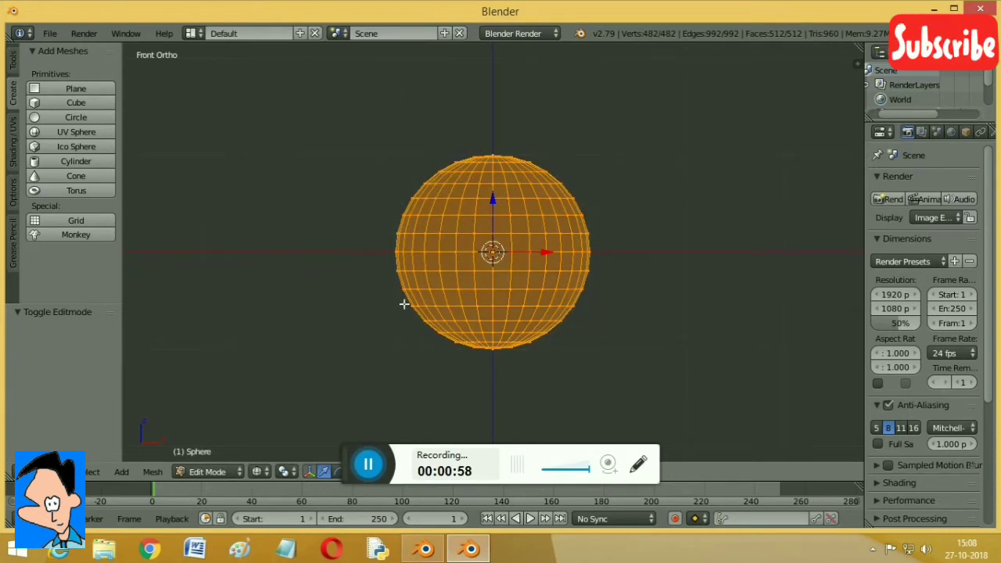
# Step: Box-select the sphere's upper vertices and delete them, leaving a bowl
pyautogui.press('a')
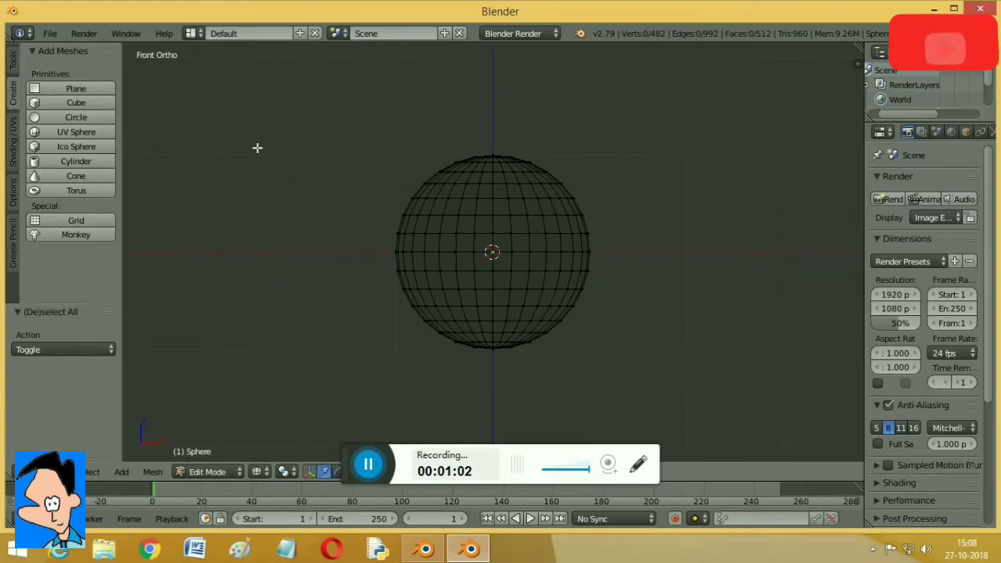
pyautogui.press('b')
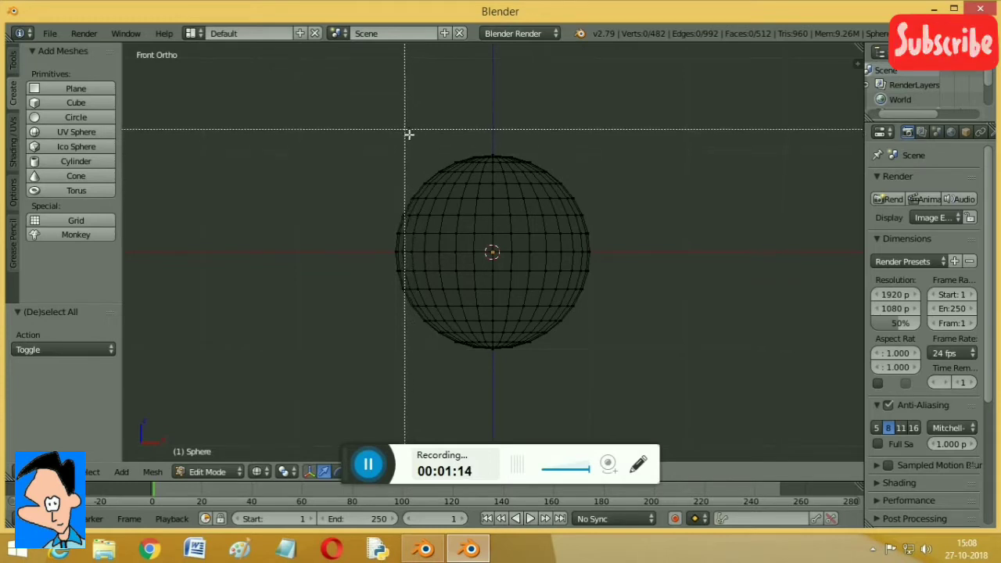
pyautogui.moveTo(396, 131); pyautogui.dragTo(614, 232)
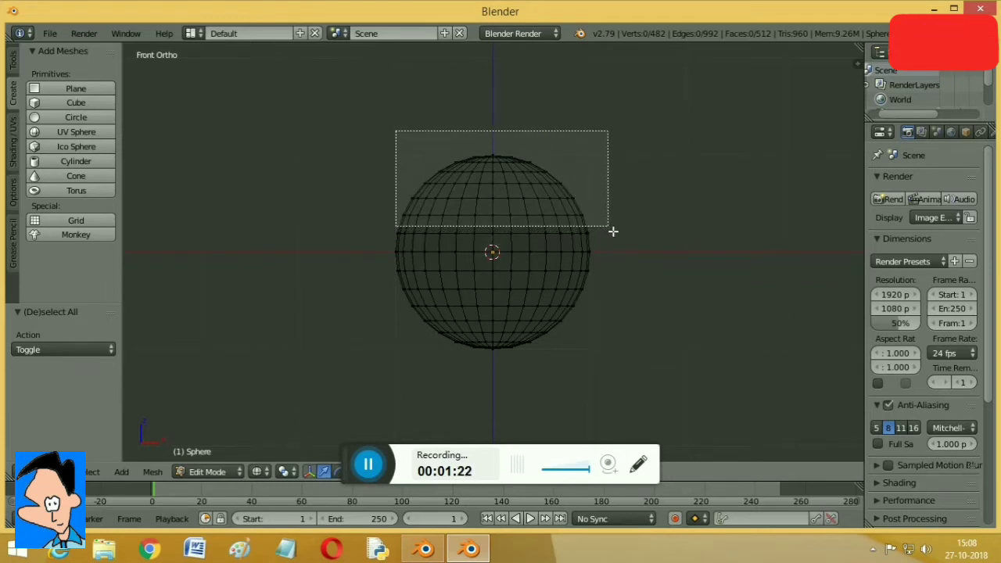
pyautogui.moveTo(613, 231); pyautogui.dragTo(616, 230)
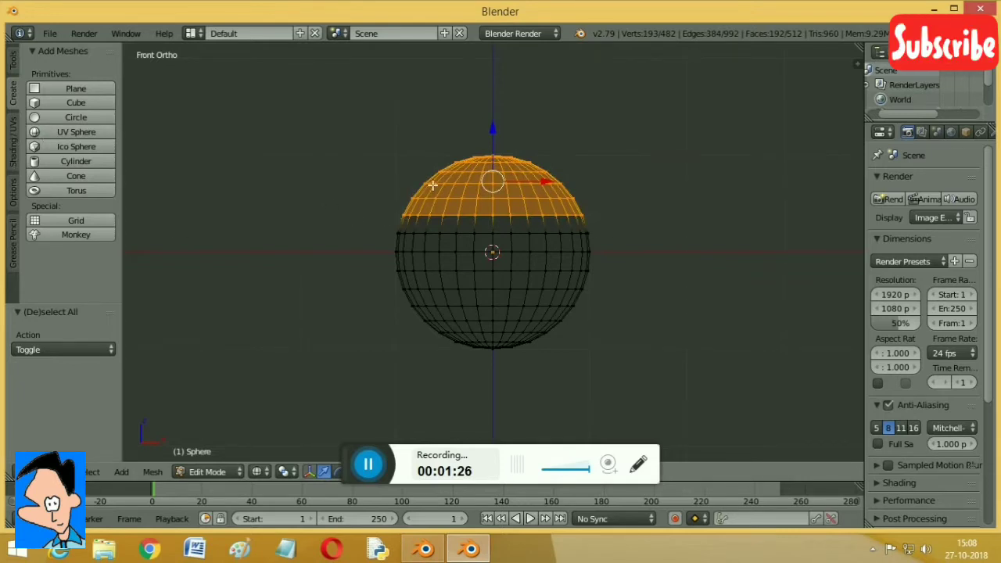
pyautogui.press('x')
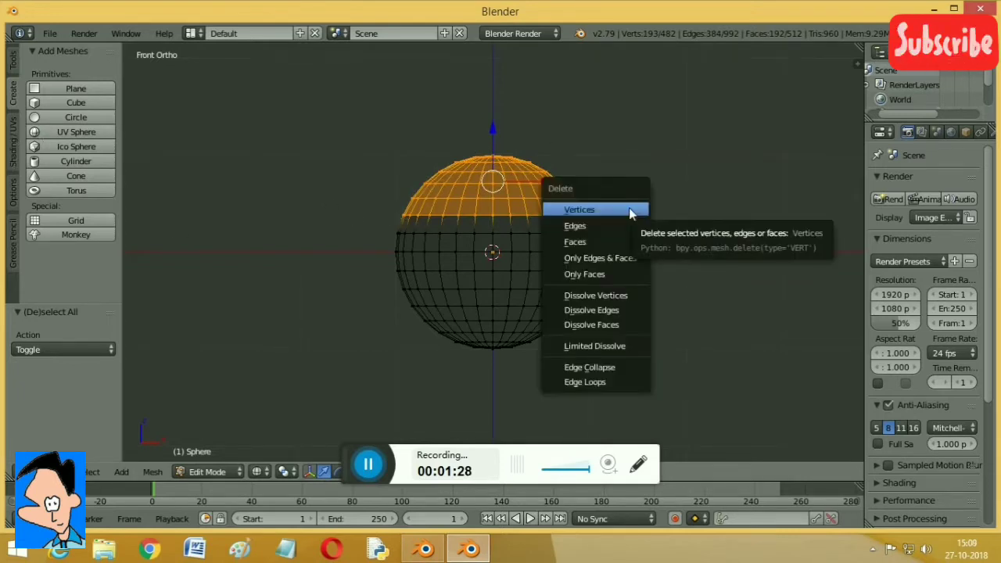
pyautogui.click(593, 212)
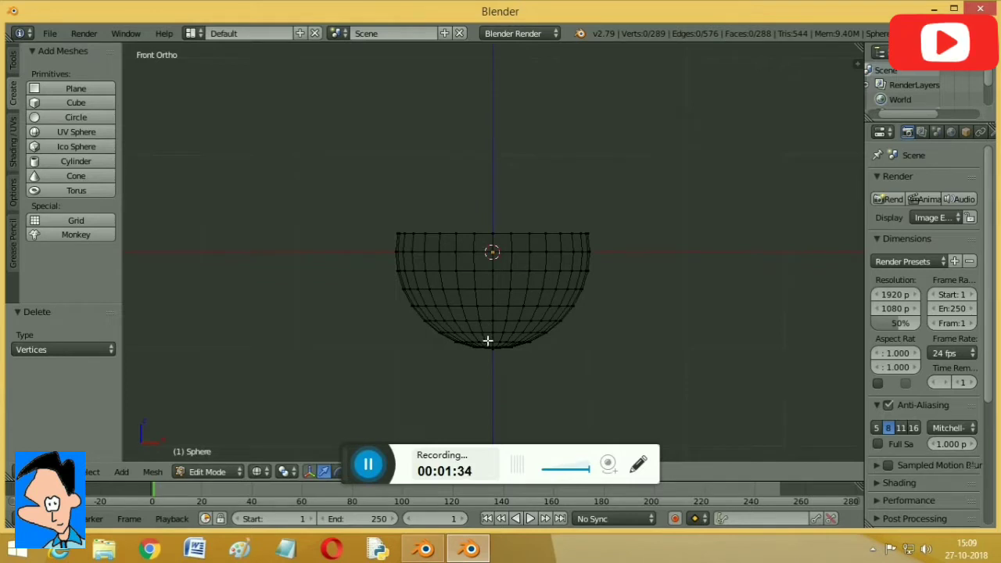
# Step: Box-select the bowl's bottom vertices and scale them along Z by -0.503 to flatten the base
pyautogui.press('b')
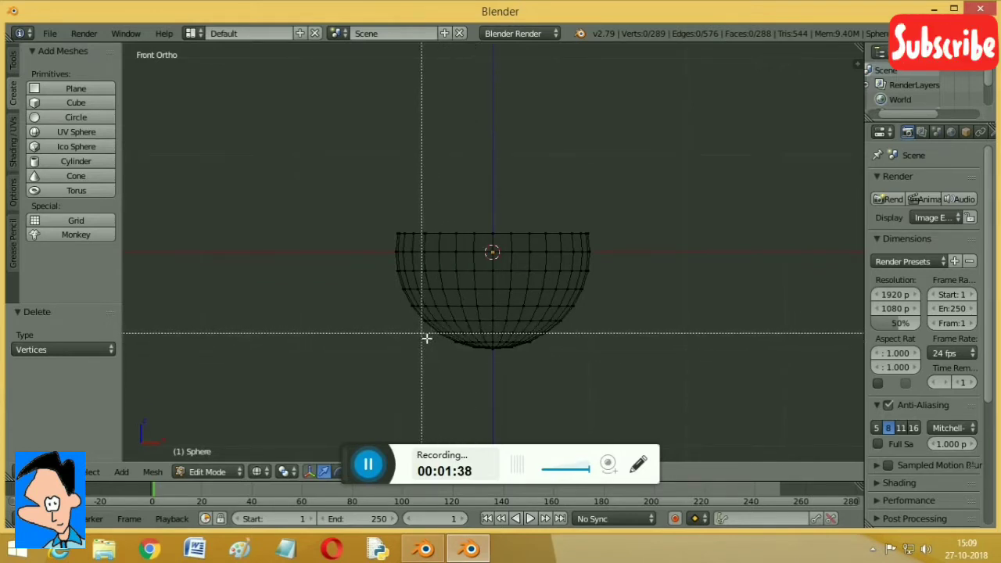
pyautogui.moveTo(422, 325); pyautogui.dragTo(586, 365)
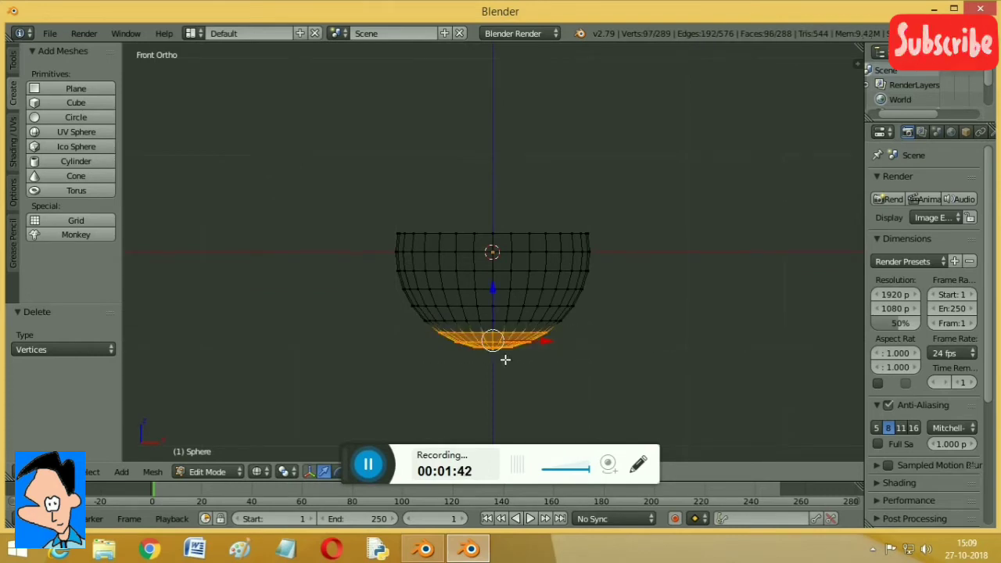
pyautogui.click(13, 66)
pyautogui.click(51, 104)
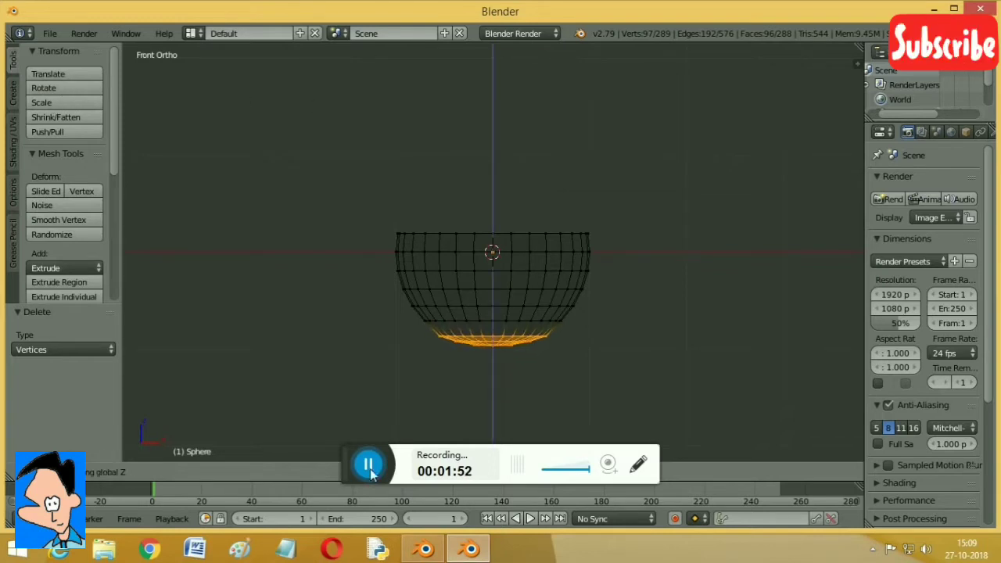
pyautogui.press('z')
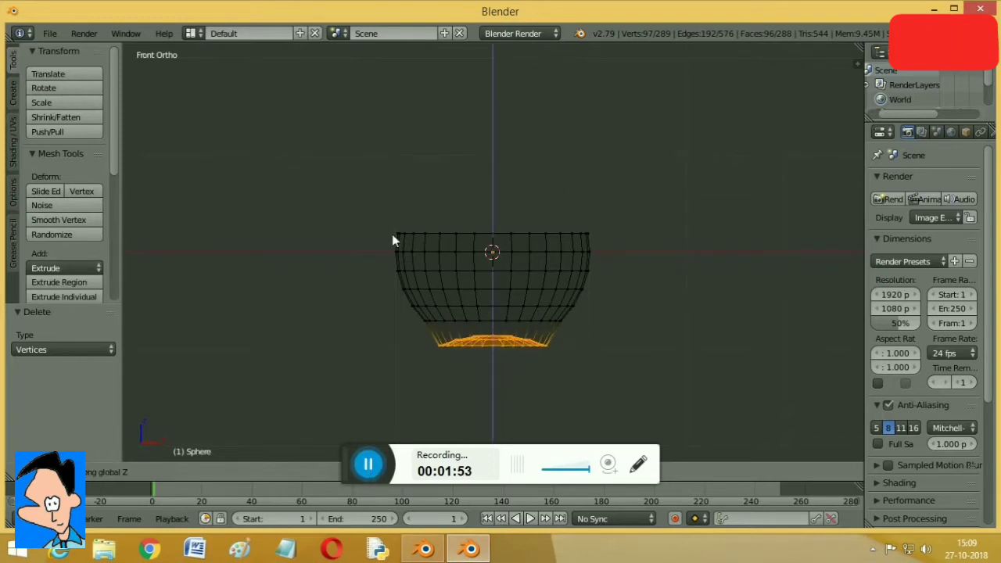
pyautogui.click(407, 148)
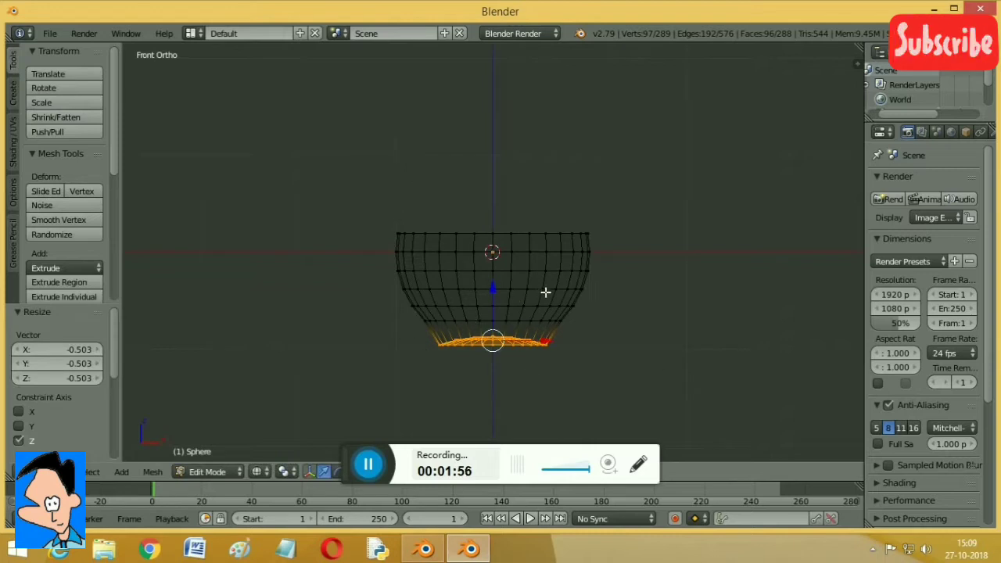
pyautogui.click(227, 471)
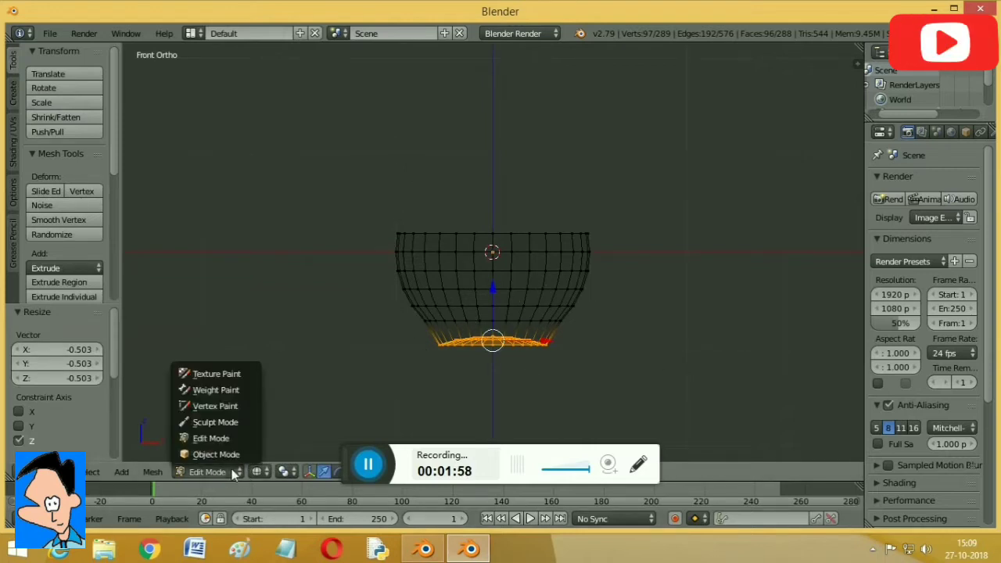
# Step: Show the bowl in Object Mode with solid shading, seen slightly from above, and widen the Properties panel
pyautogui.click(222, 454)
pyautogui.click(272, 472)
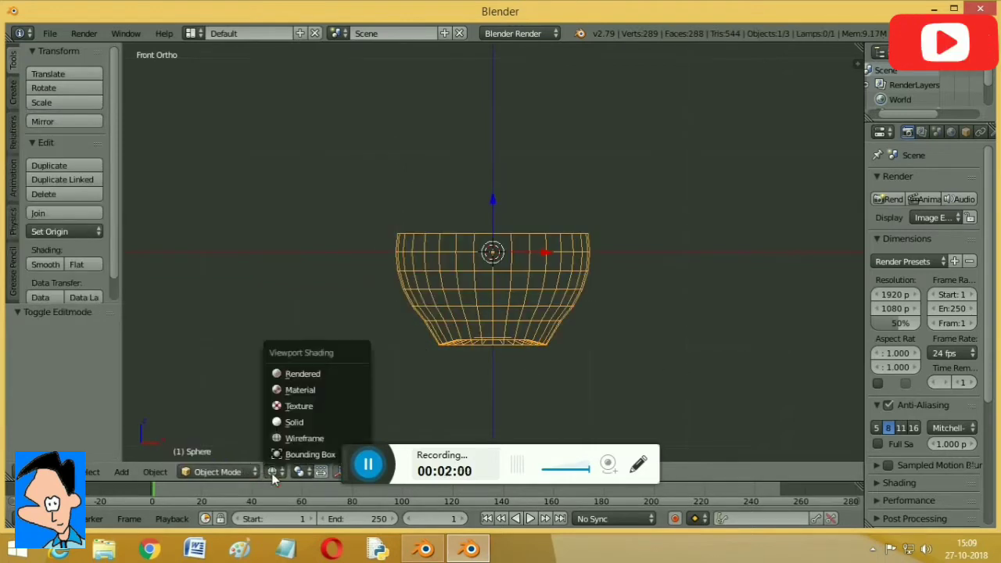
pyautogui.click(296, 424)
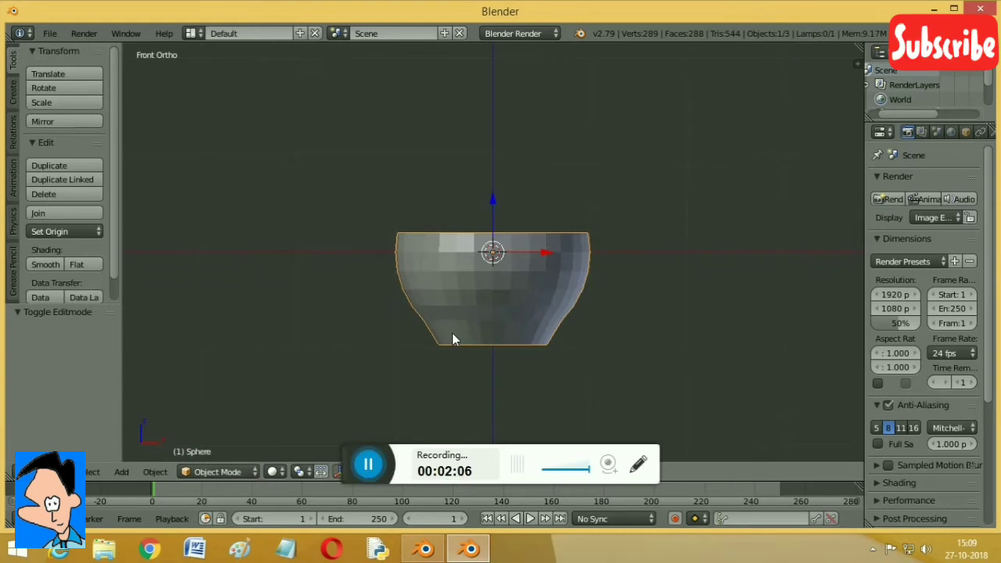
pyautogui.moveTo(398, 262)
pyautogui.mouseDown(button='middle')
pyautogui.moveTo(401, 275)
pyautogui.moveTo(385, 270)
pyautogui.moveTo(406, 266)
pyautogui.mouseUp(button='middle')
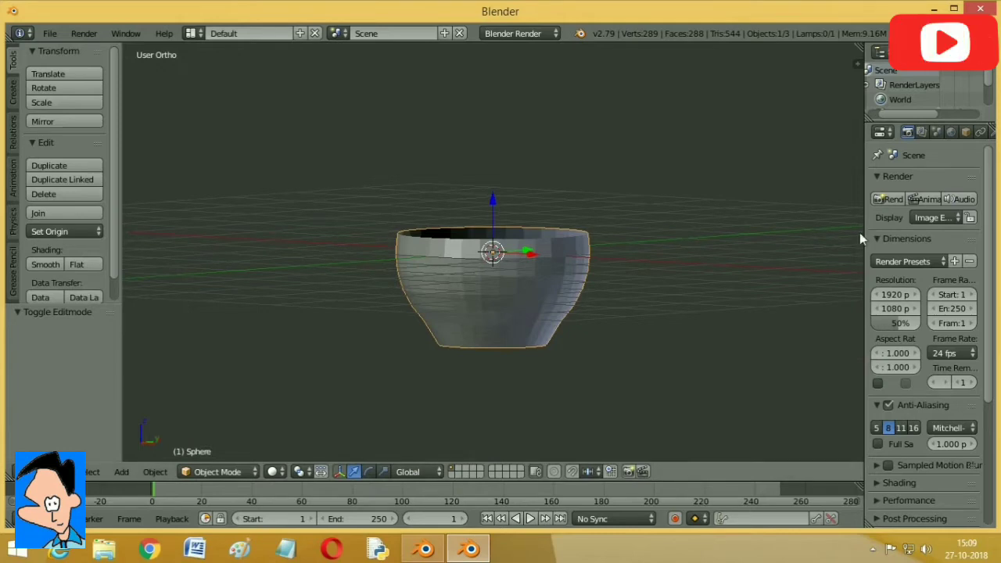
pyautogui.moveTo(863, 232); pyautogui.dragTo(735, 226)
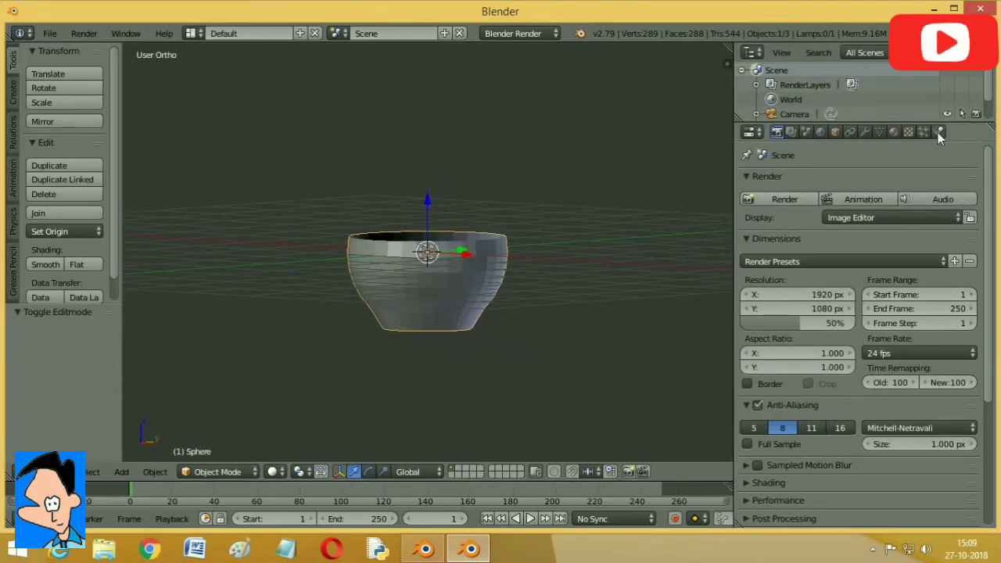
# Step: Add a Solidify modifier with 0.07 thickness and apply it to the bowl
pyautogui.click(864, 133)
pyautogui.click(844, 183)
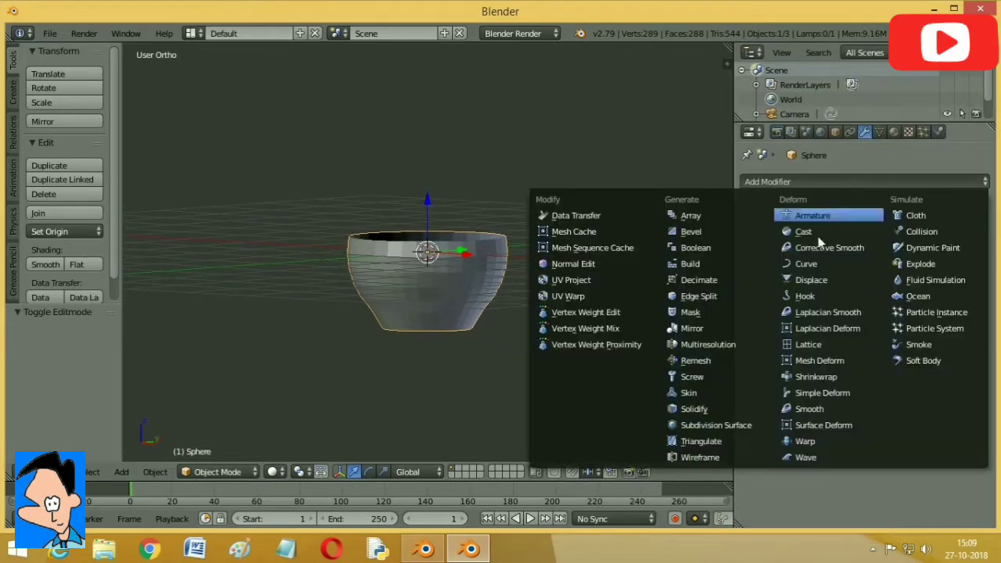
pyautogui.click(700, 410)
pyautogui.click(842, 247)
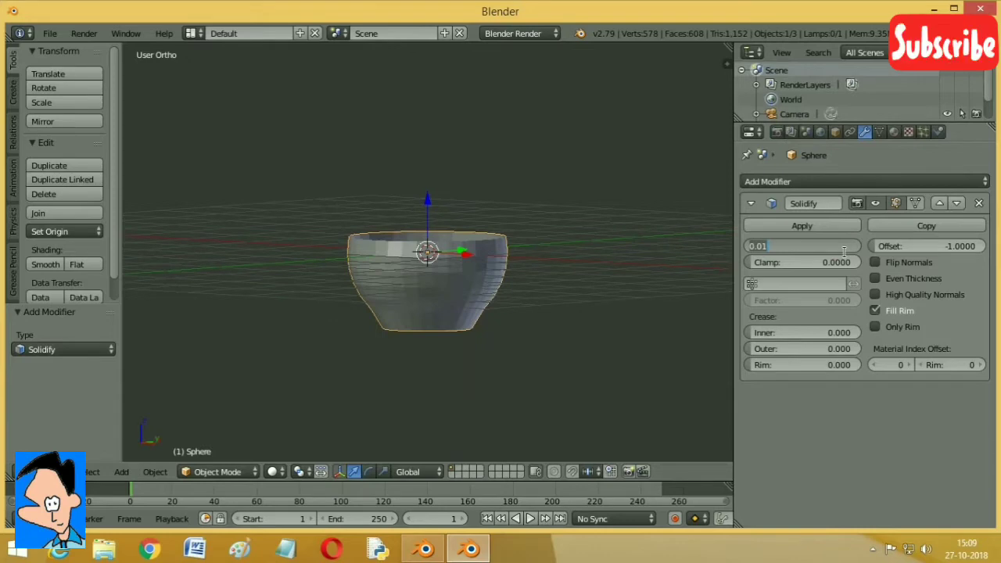
pyautogui.write('0')
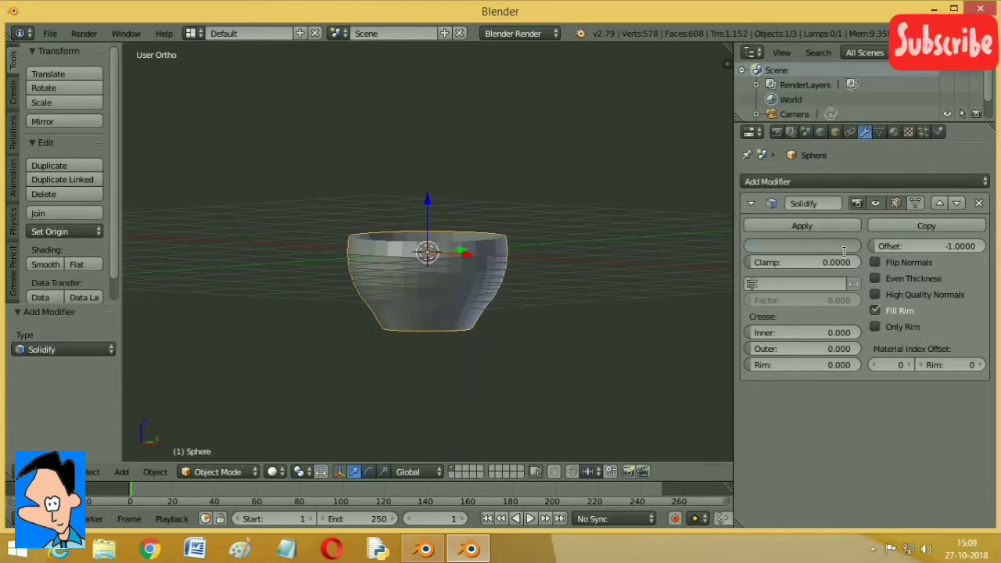
pyautogui.write('.07')
pyautogui.press('Return')
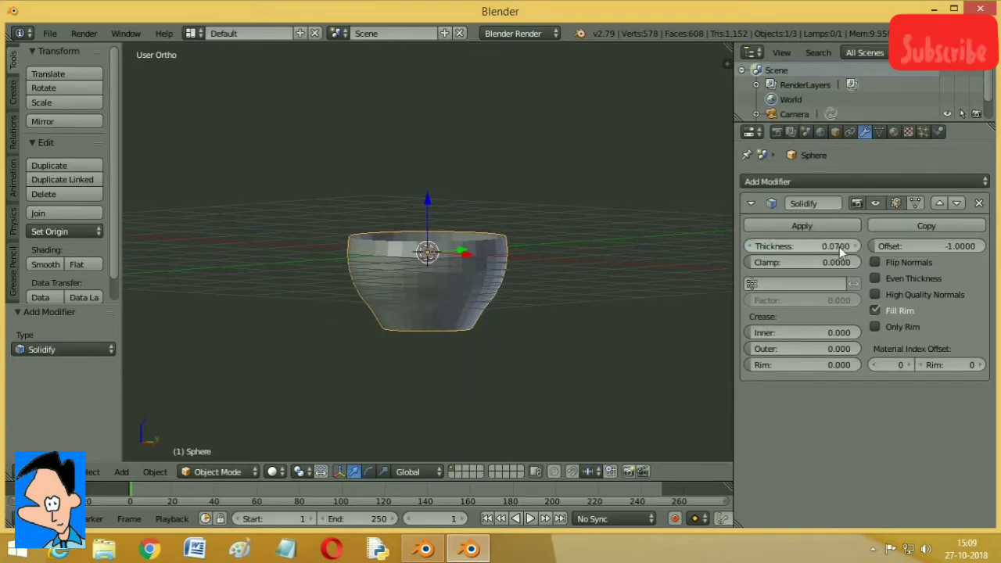
pyautogui.click(804, 226)
# Step: Add a Subdivision Surface modifier at view level 2 and shade the bowl smooth
pyautogui.click(849, 180)
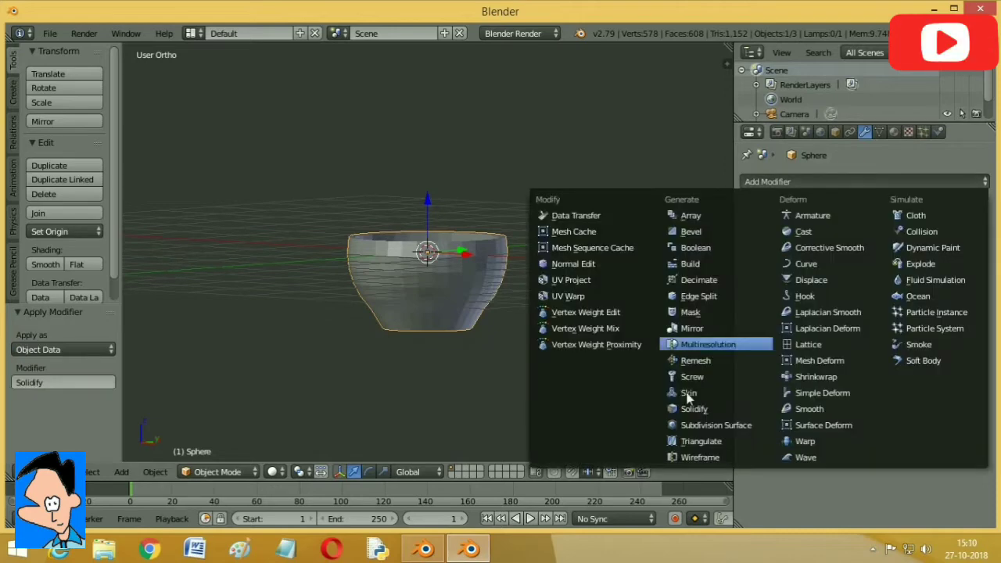
pyautogui.click(704, 425)
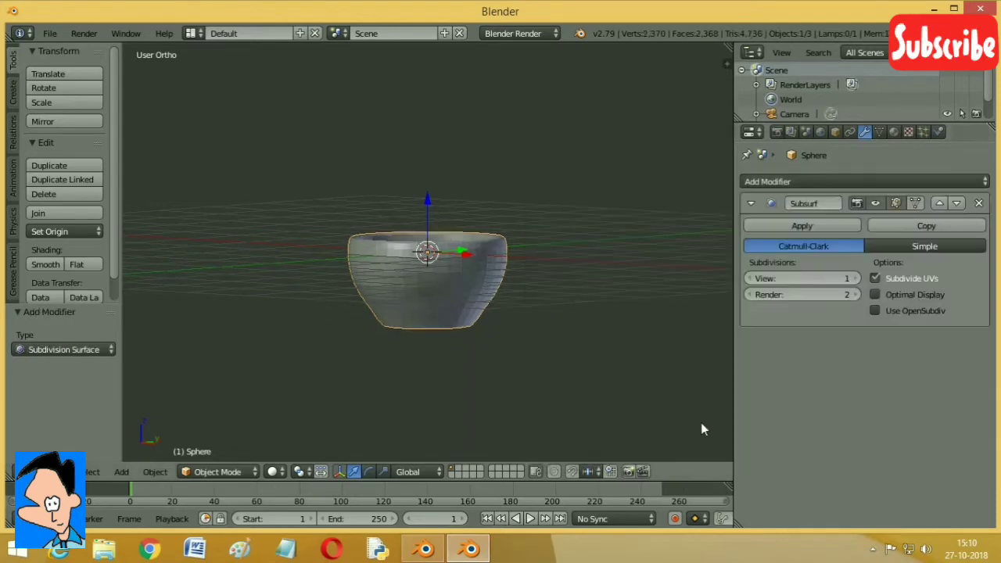
pyautogui.click(855, 278)
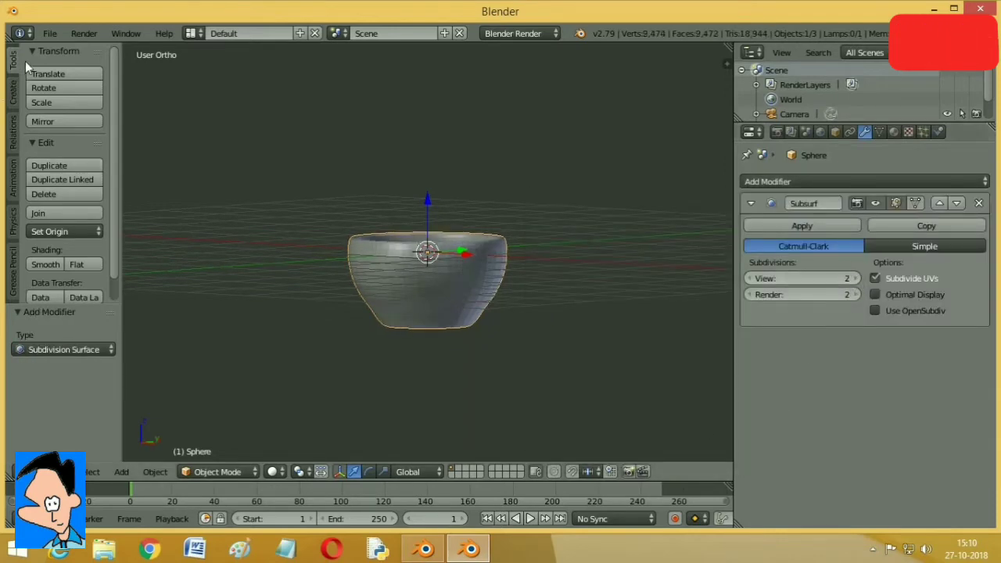
pyautogui.click(46, 264)
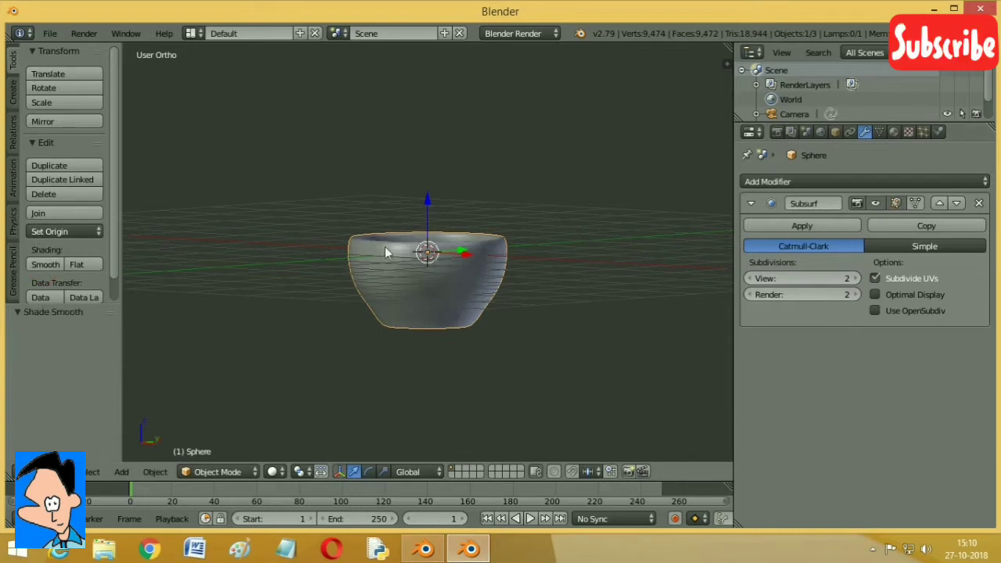
pyautogui.moveTo(385, 252); pyautogui.dragTo(431, 270, button='middle')
pyautogui.scroll(2, 418, 320)
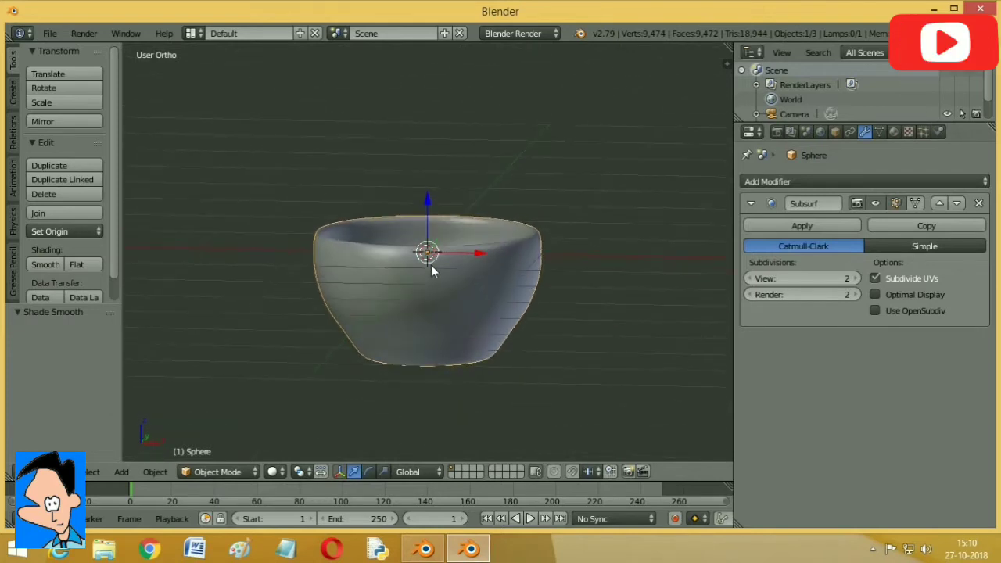
pyautogui.press('KP_1')
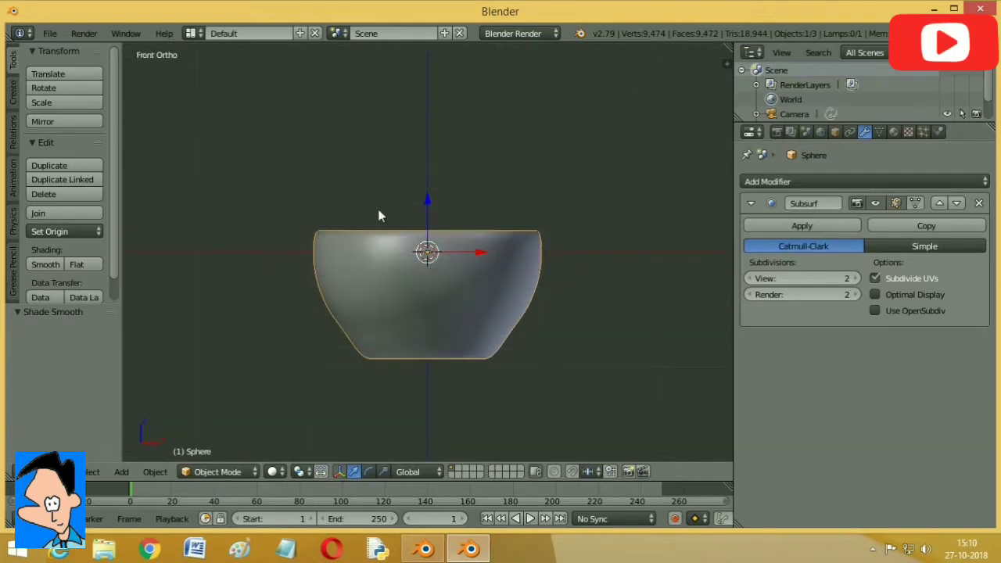
# Step: Add a plane and lower it along Z to -0.95 at the bowl's base
pyautogui.click(13, 94)
pyautogui.click(52, 86)
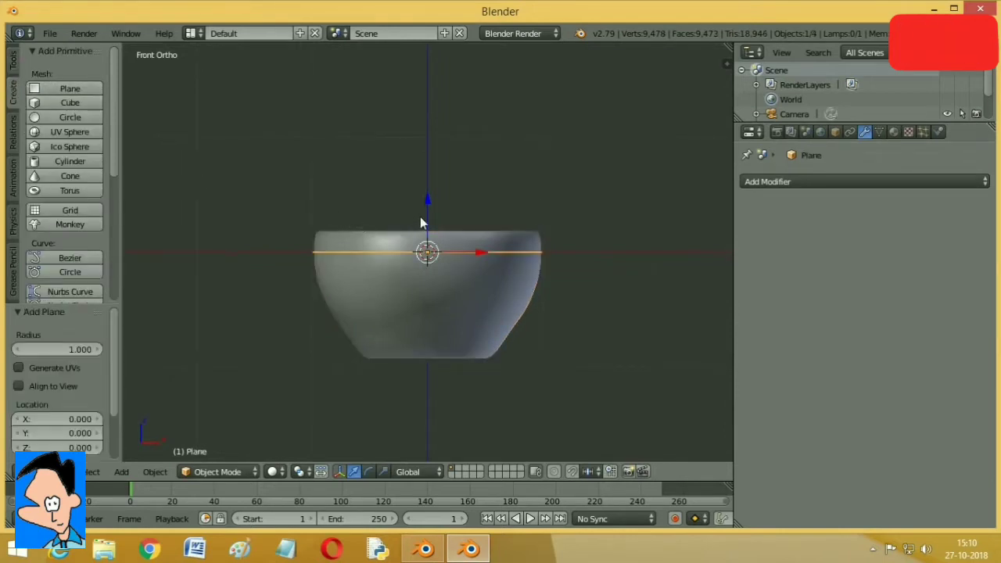
pyautogui.press('g')
pyautogui.press('z')
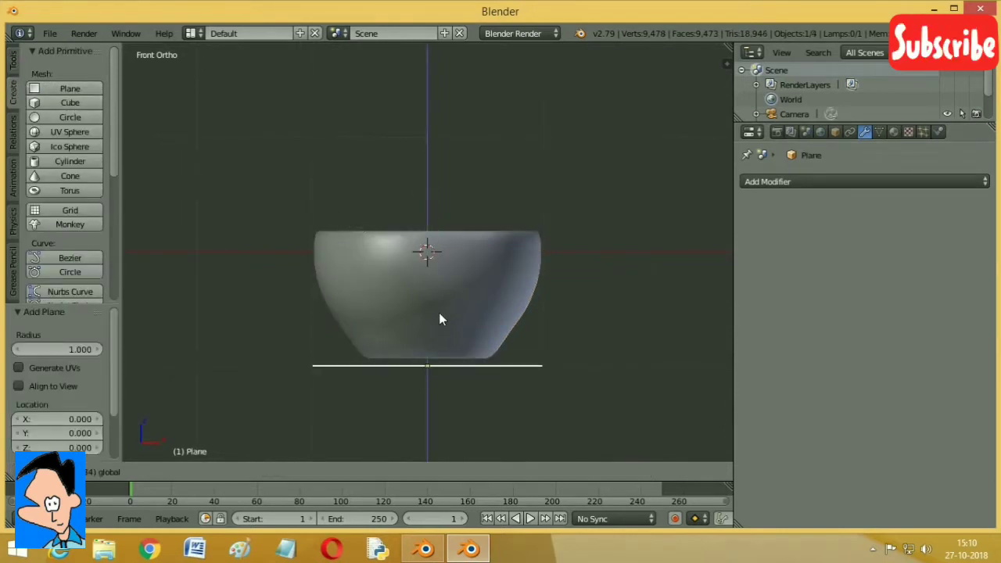
pyautogui.click(439, 312)
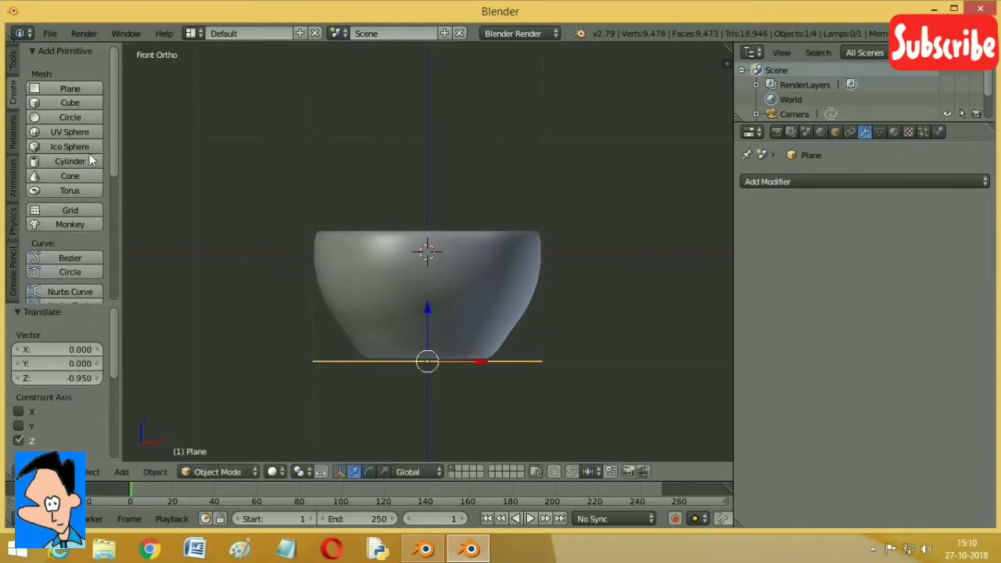
# Step: Scale the floor plane up to 2.506
pyautogui.click(12, 64)
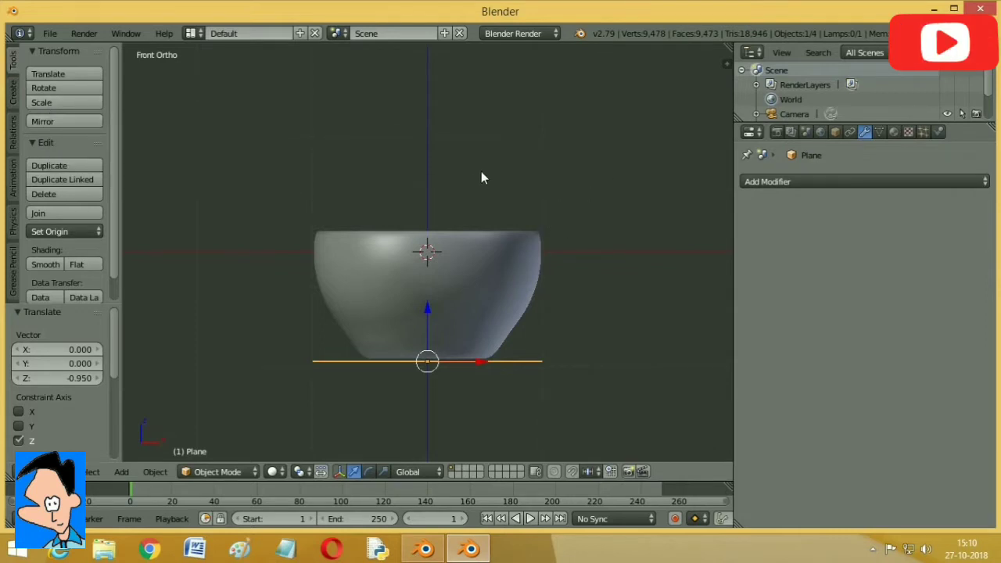
pyautogui.press('s')
pyautogui.click(688, 113)
pyautogui.press('s')
pyautogui.click(208, 392)
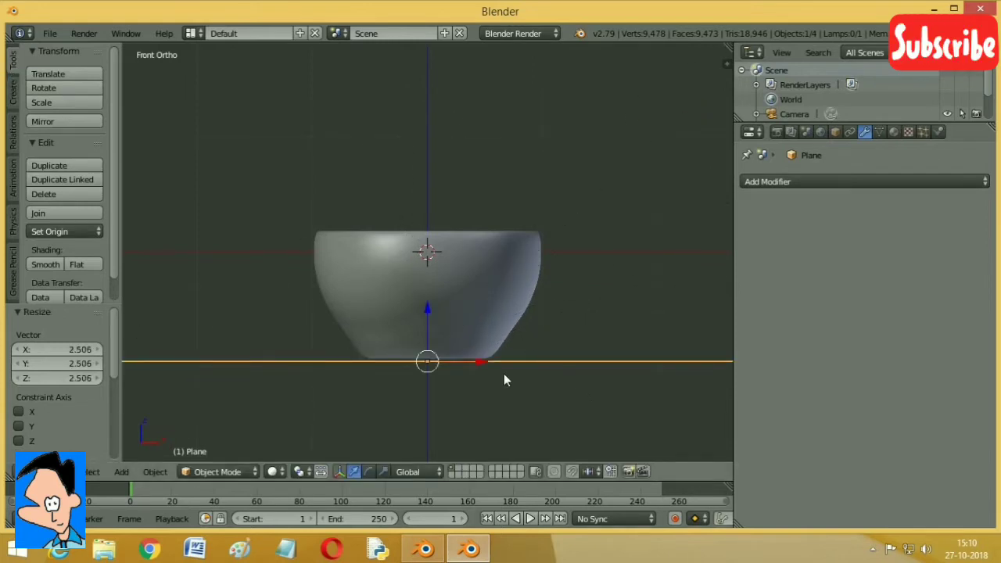
# Step: Add a second plane and scale it up to 3.414
pyautogui.click(13, 94)
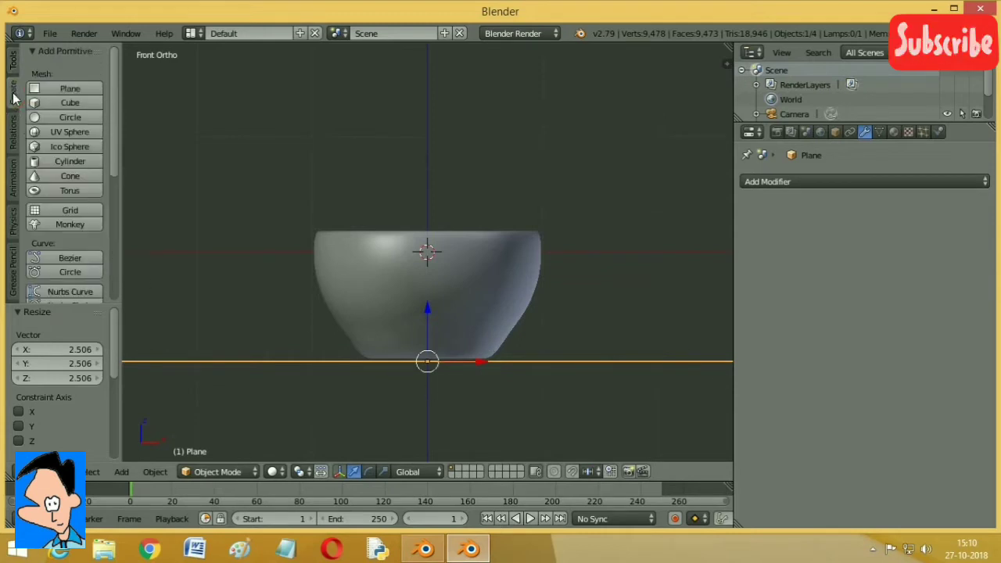
pyautogui.click(63, 87)
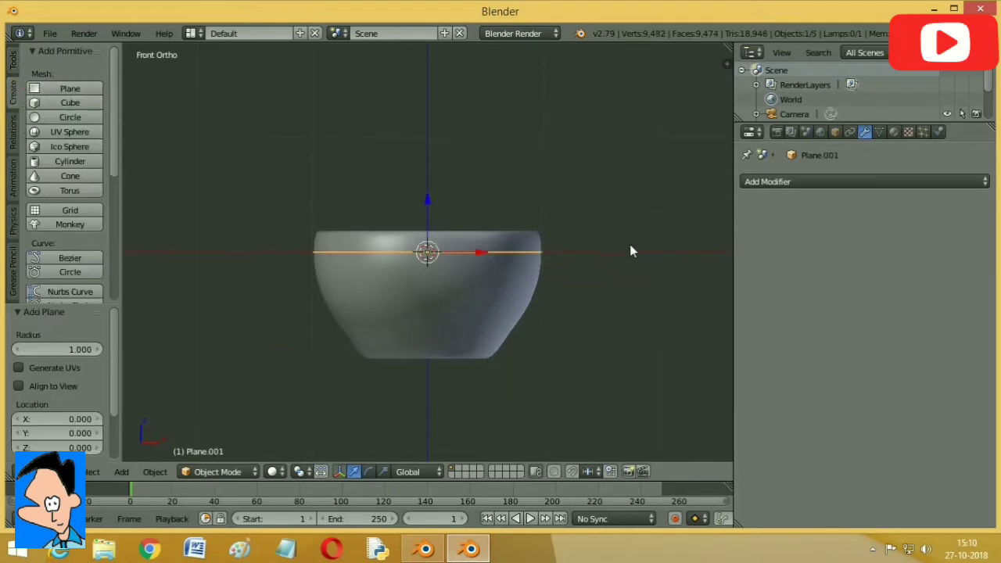
pyautogui.press('s')
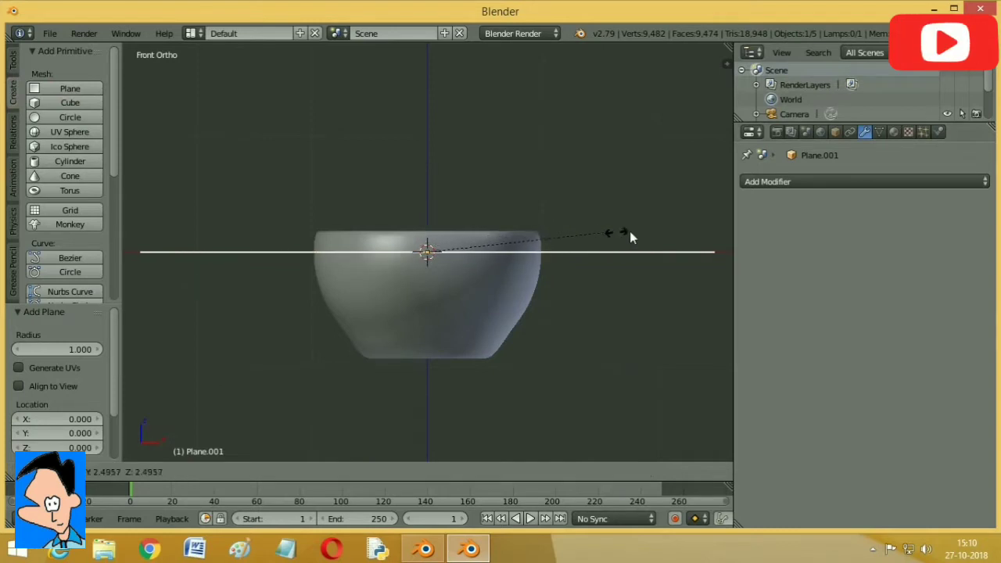
pyautogui.click(671, 227)
pyautogui.scroll(-3, 647, 225)
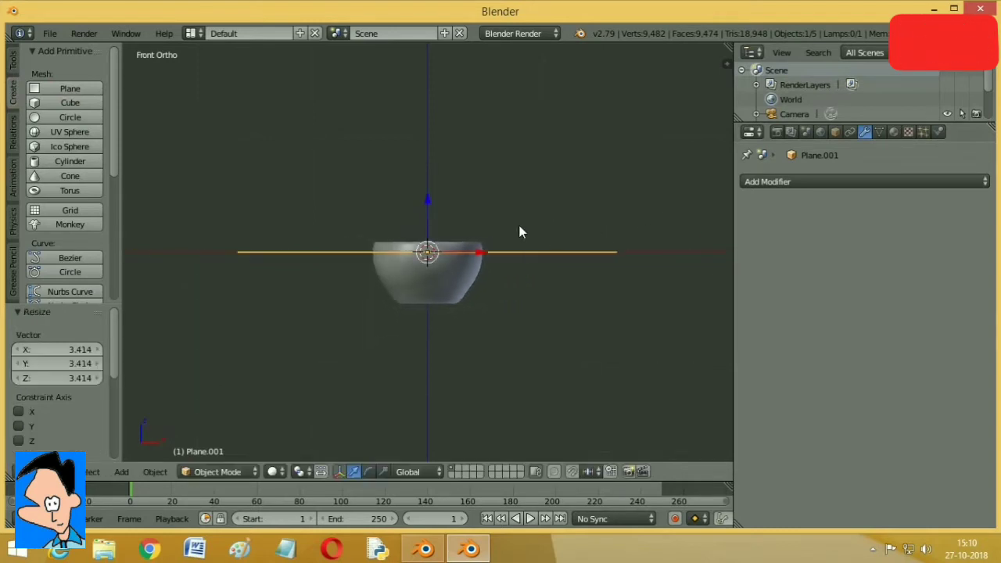
# Step: Rotate Plane.001 about -90.7° so it stands upright
pyautogui.click(15, 61)
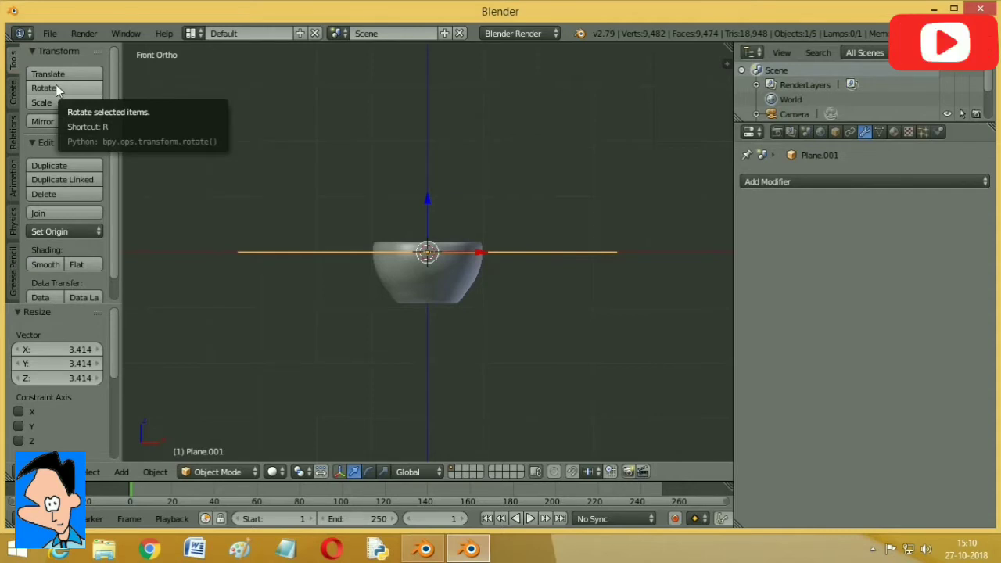
pyautogui.press('r')
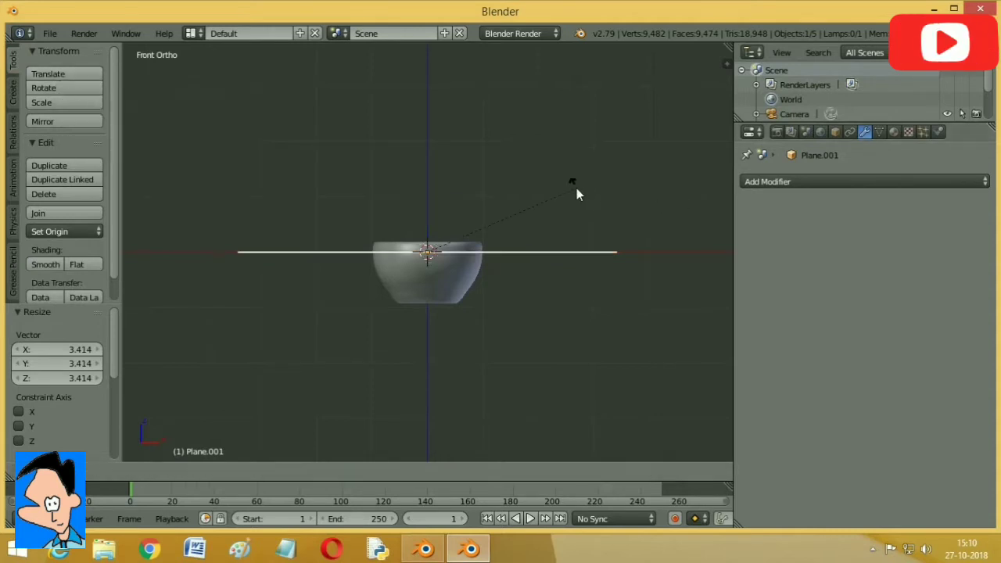
pyautogui.click(393, 173)
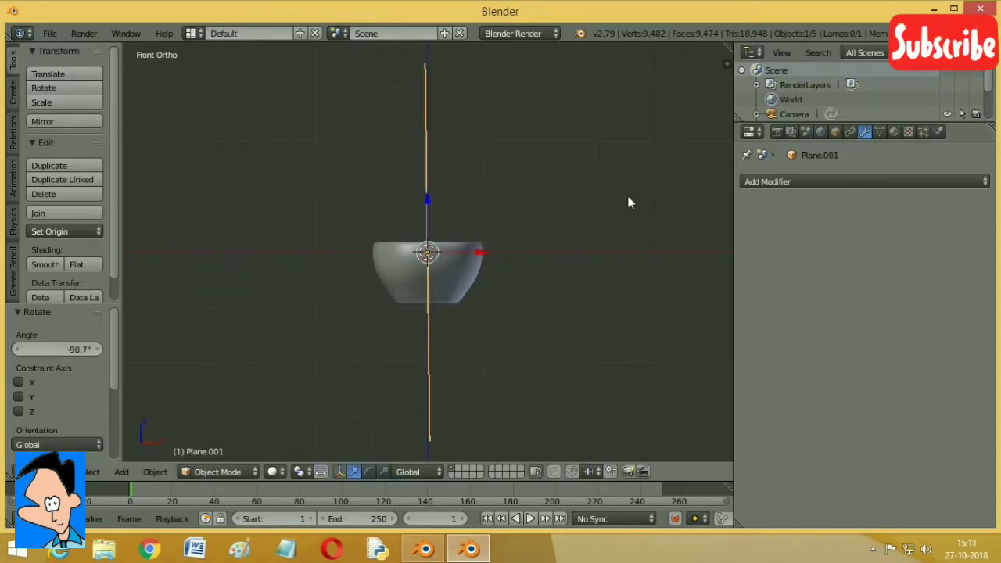
# Step: Set Plane.001's rotation to X 90° and Y 45°, then raise it to Z 4.47
pyautogui.press('n')
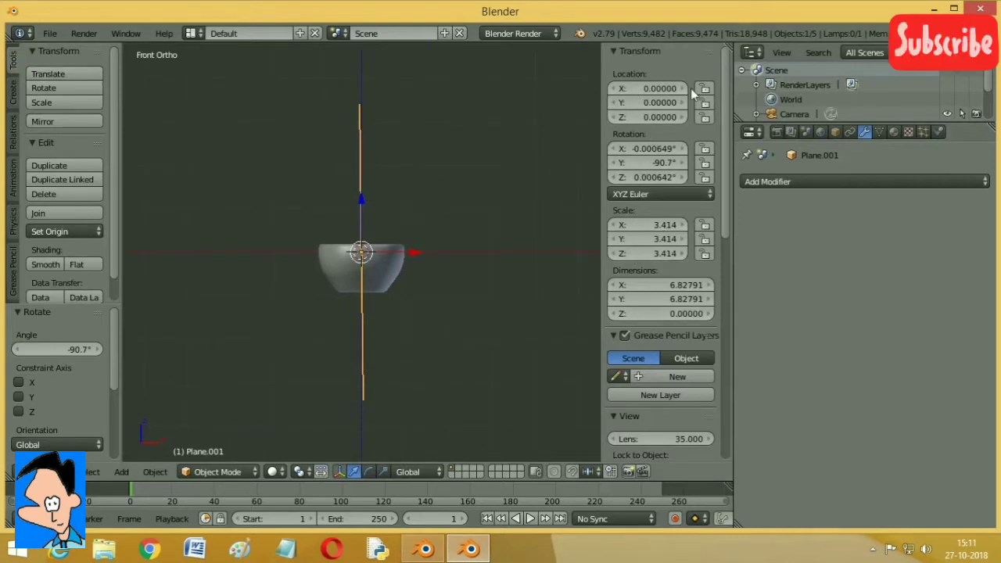
pyautogui.doubleClick(643, 149)
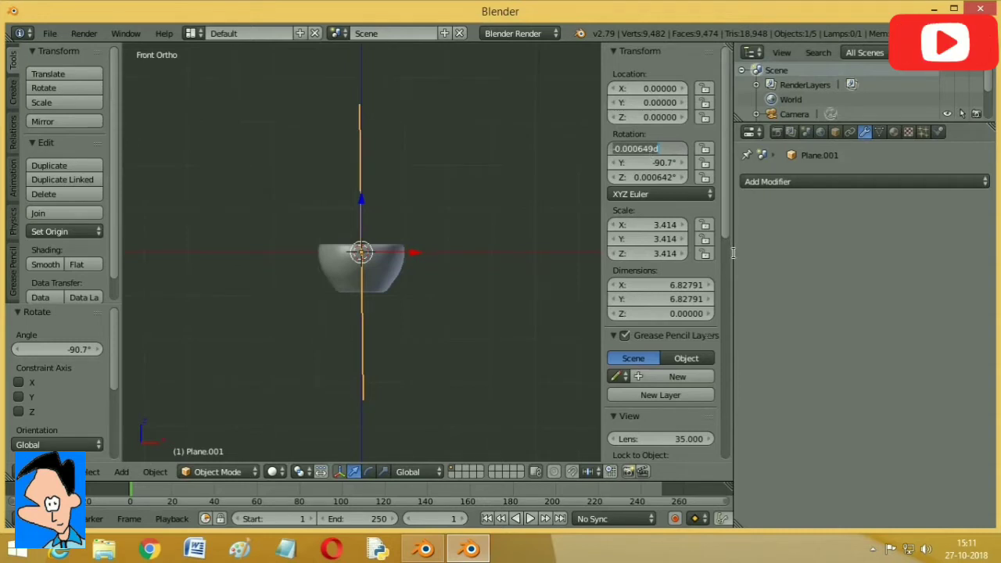
pyautogui.write('9')
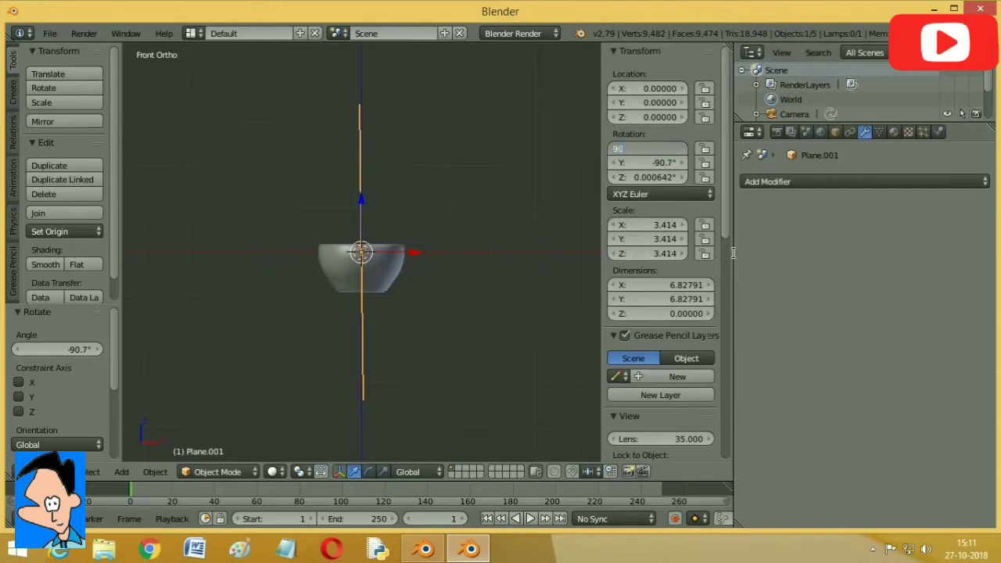
pyautogui.write('0')
pyautogui.press('Return')
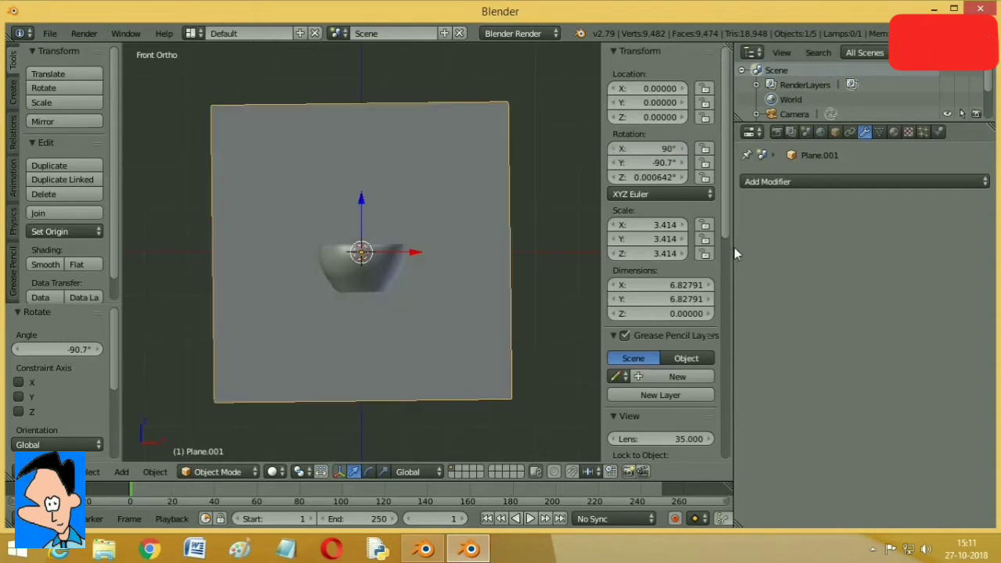
pyautogui.doubleClick(655, 162)
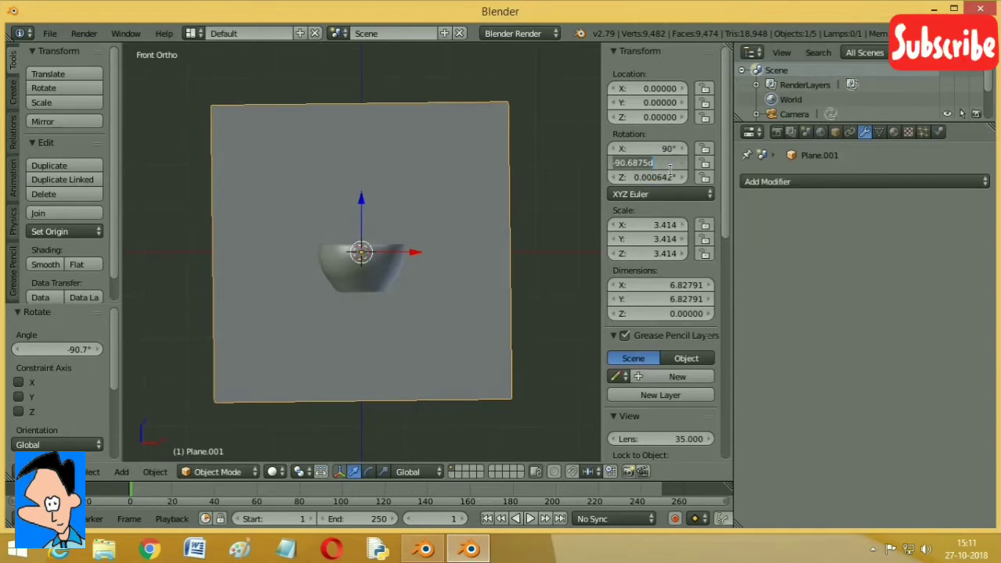
pyautogui.press('BackSpace')
pyautogui.press('Return')
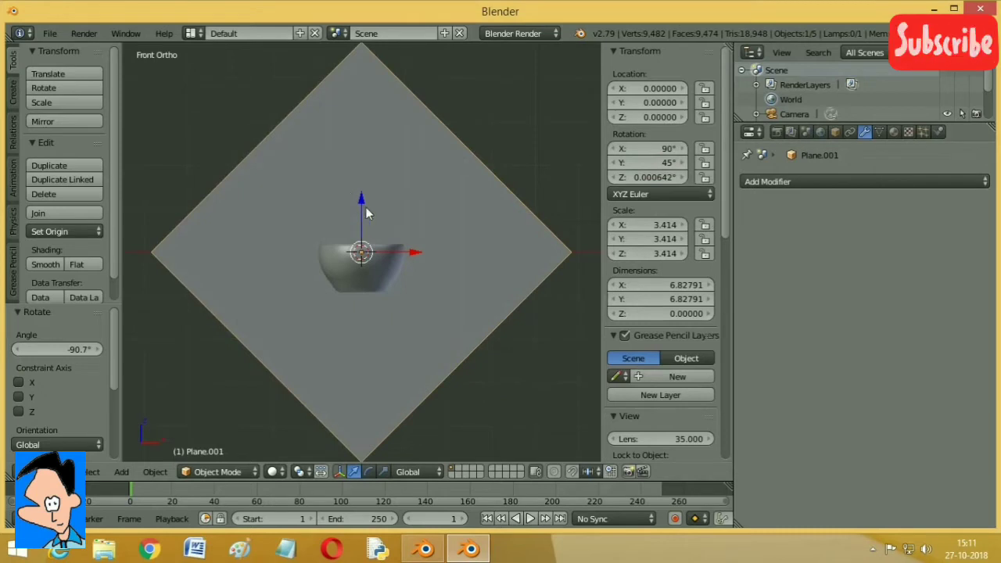
pyautogui.moveTo(356, 215); pyautogui.dragTo(406, 426)
pyautogui.moveTo(367, 375); pyautogui.dragTo(280, 340, button='middle')
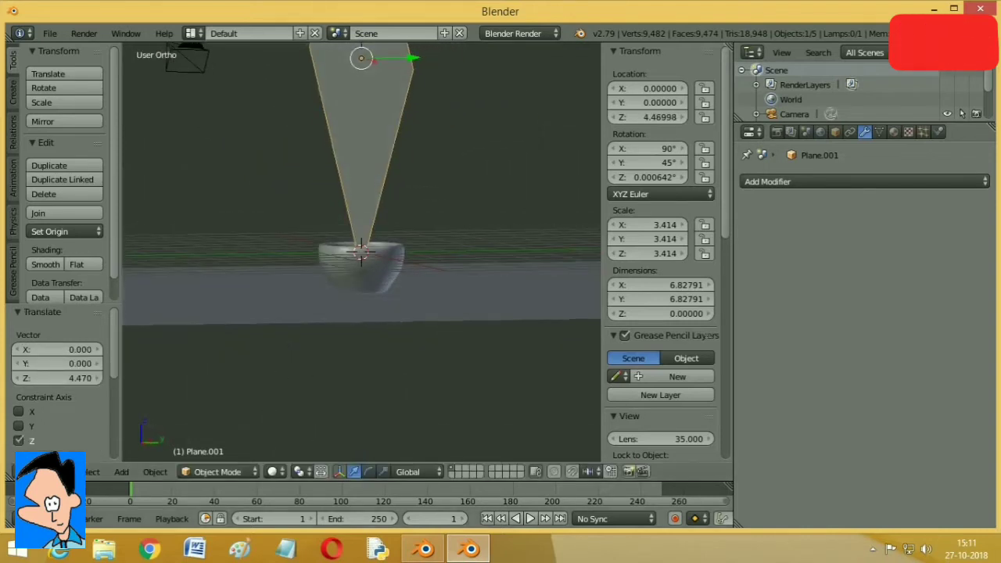
# Step: Tilt Plane.001 a further 10.6° to X 75.1°, Y 44°, Z -10.5° above the bowl
pyautogui.press('KP_3')
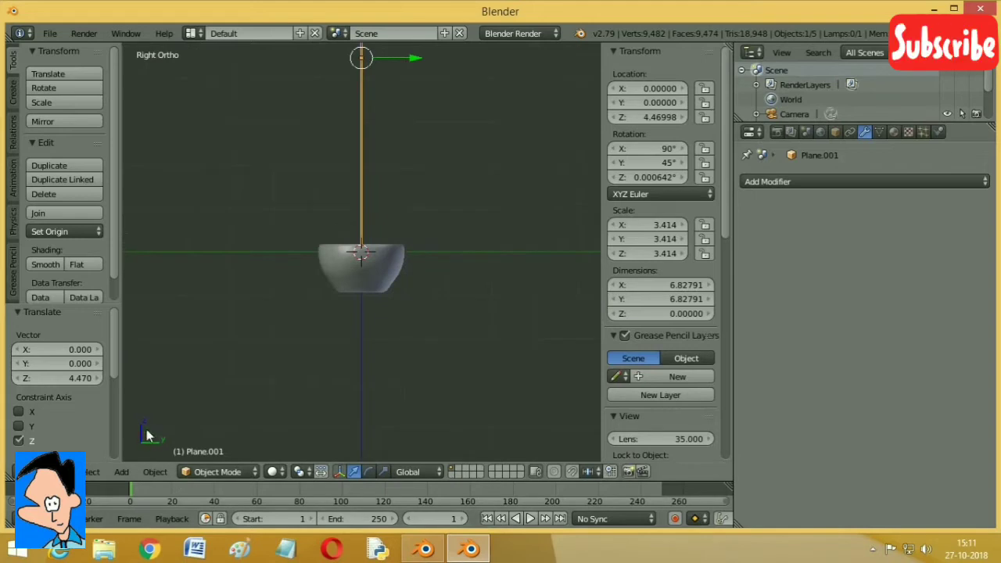
pyautogui.press('KP_1')
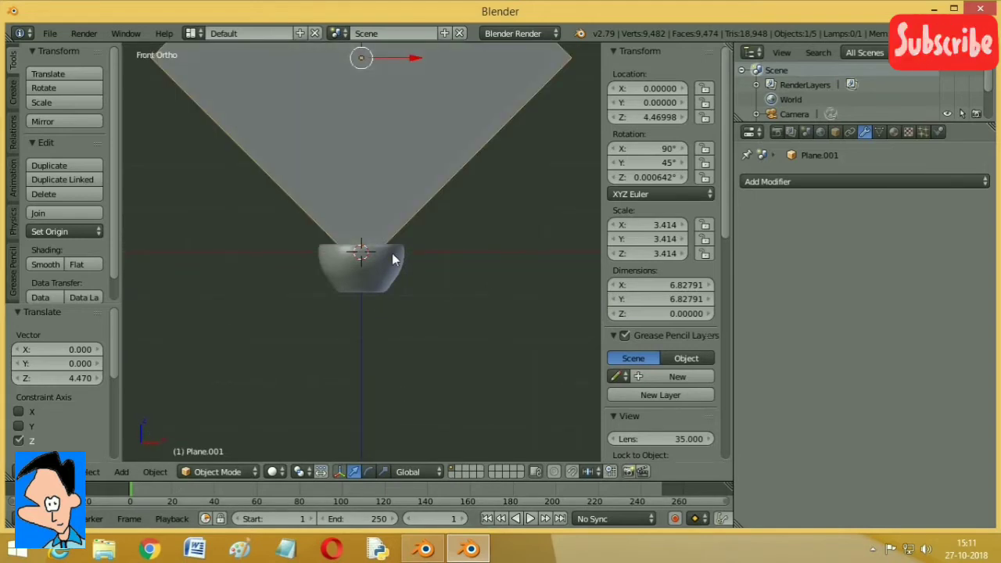
pyautogui.press('KP_3')
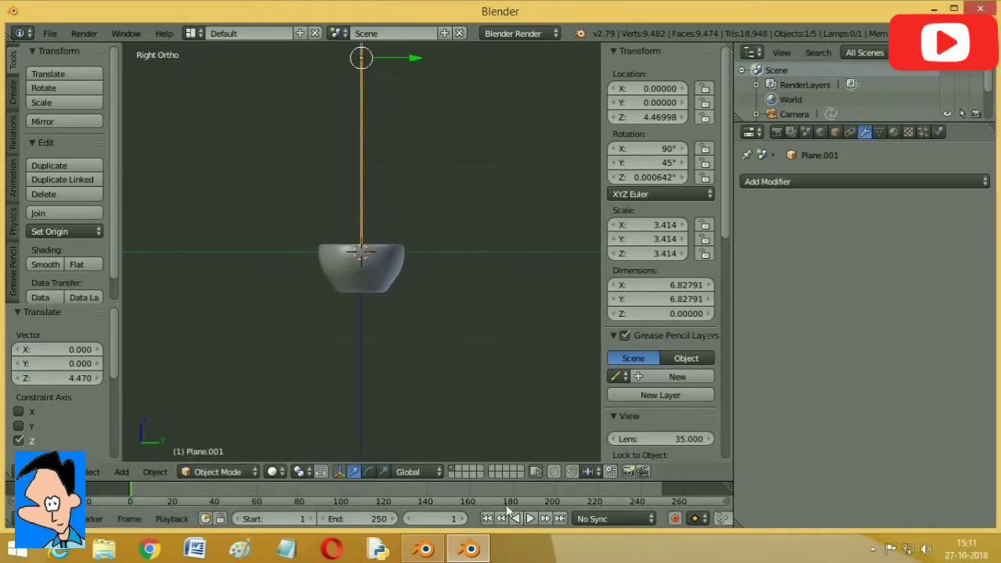
pyautogui.press('r')
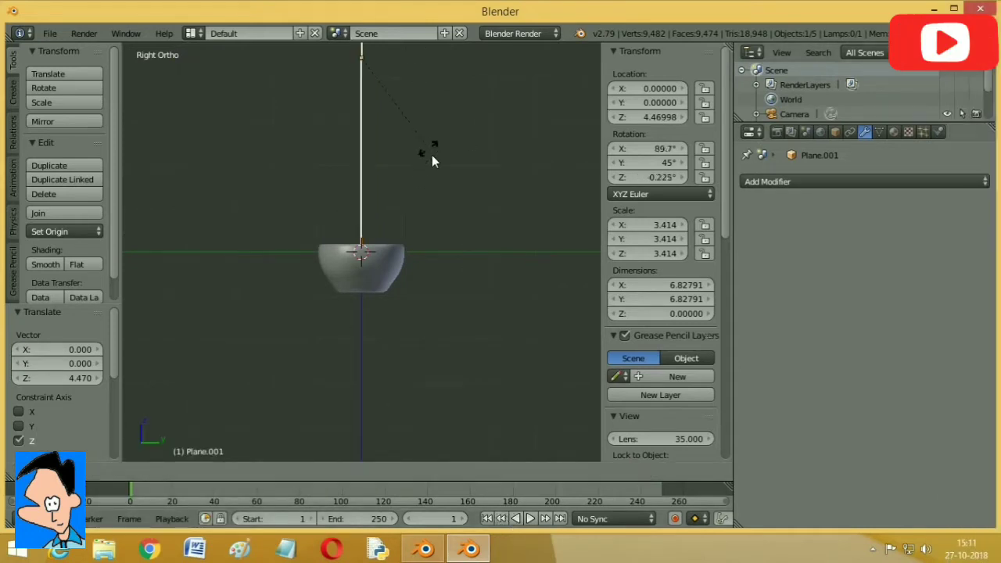
pyautogui.click(423, 222)
pyautogui.hotkey('alt', 'a')
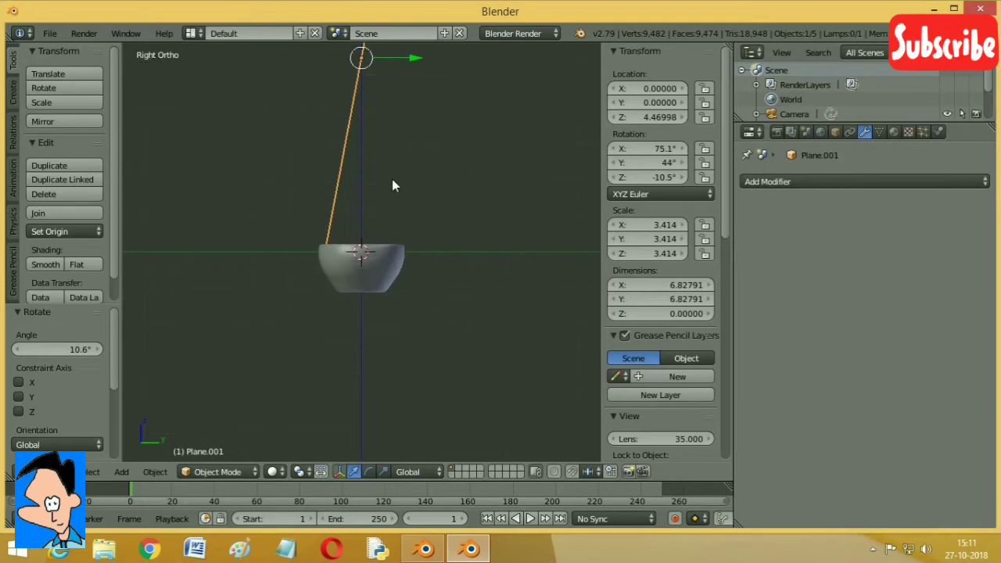
pyautogui.press('Escape')
pyautogui.moveTo(392, 182)
pyautogui.mouseDown(button='middle')
pyautogui.moveTo(366, 235)
pyautogui.moveTo(390, 182)
pyautogui.mouseUp(button='middle')
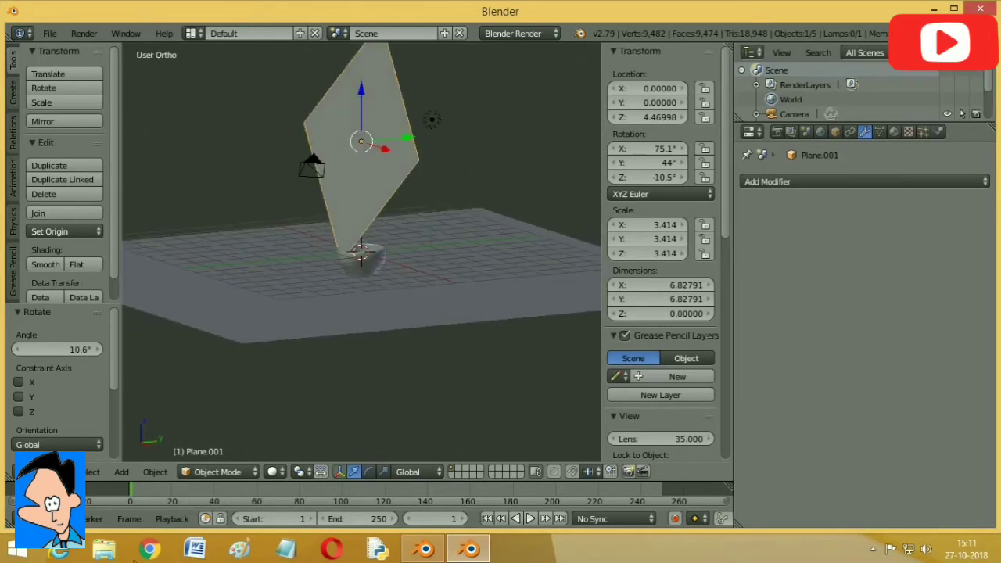
# Step: Subdivide Plane.001 with 50 cuts into a 2,704-vertex mesh and return to Object Mode
pyautogui.click(210, 478)
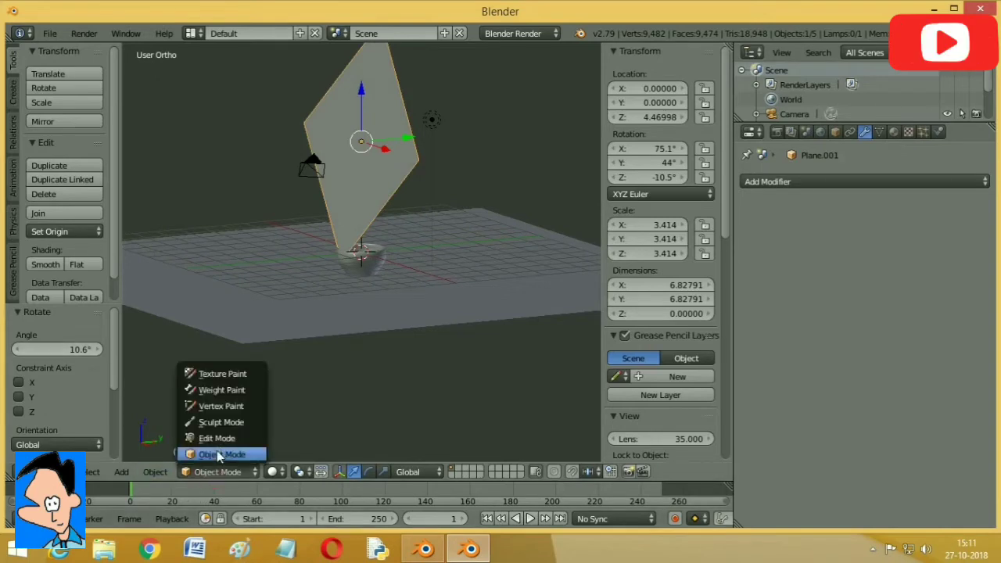
pyautogui.click(227, 438)
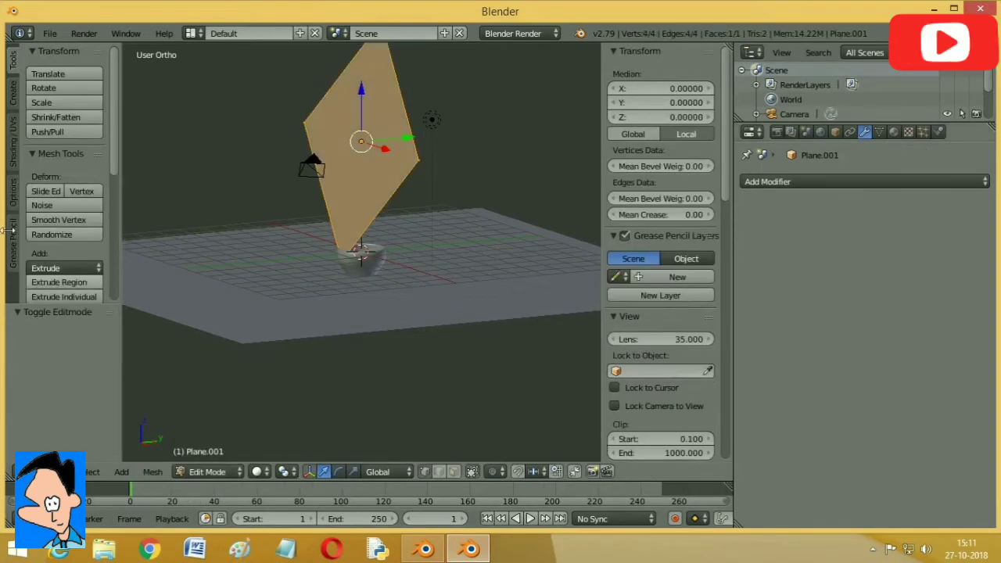
pyautogui.scroll(-3, 51, 236)
pyautogui.click(49, 283)
pyautogui.click(78, 353)
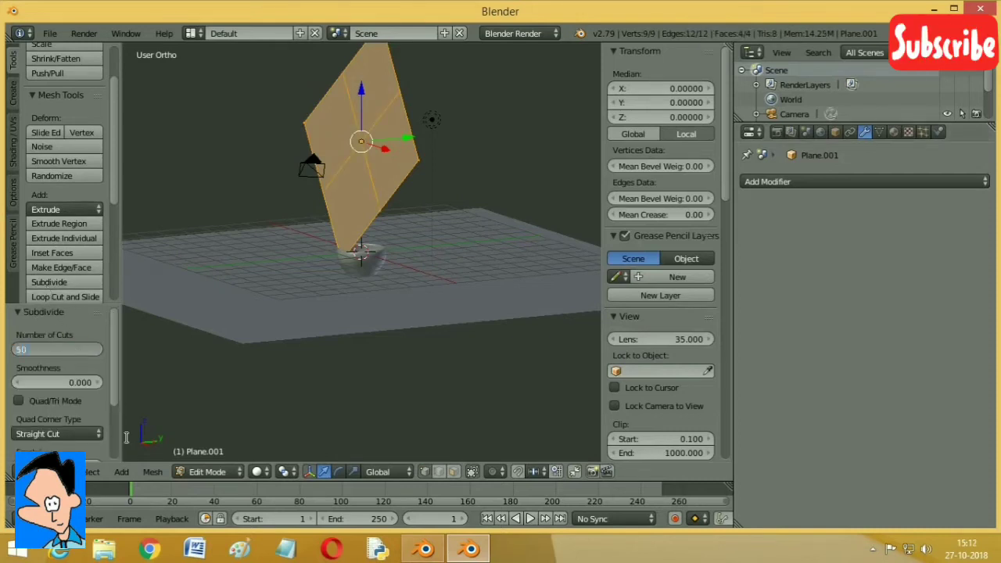
pyautogui.write('50')
pyautogui.press('Return')
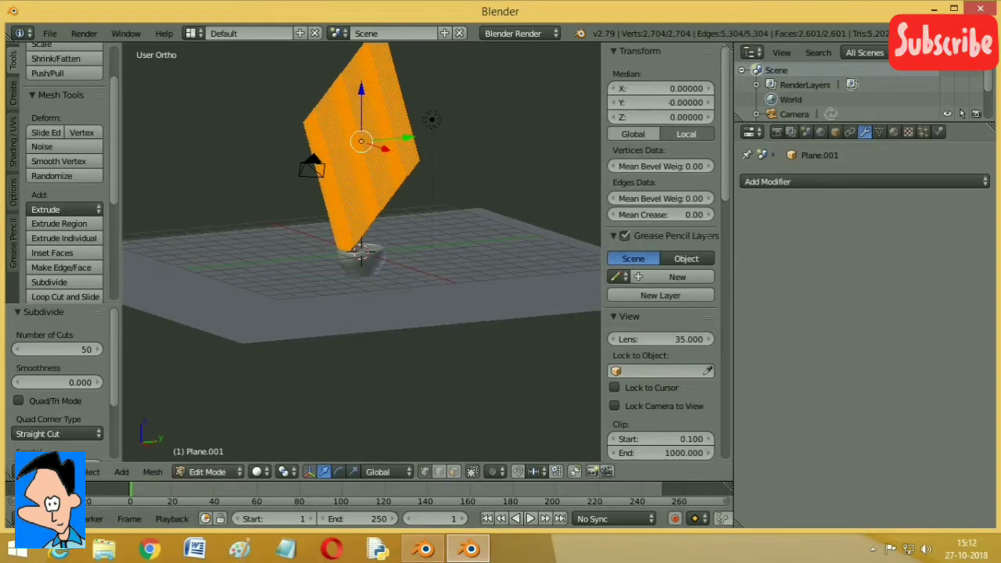
pyautogui.click(209, 471)
pyautogui.click(224, 455)
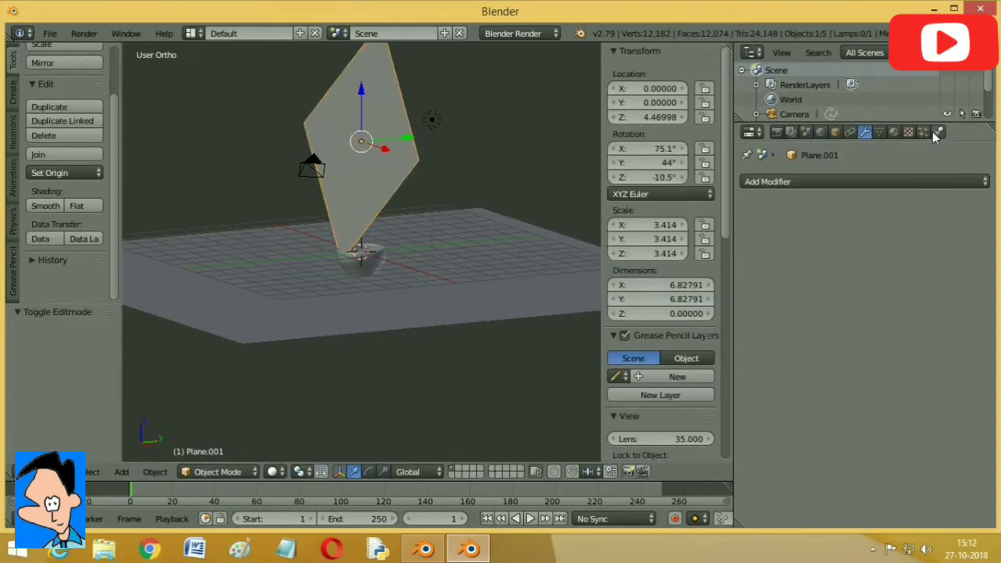
# Step: Add Cloth, Solidify and Subdivision Surface modifiers to the plane, with viewport subdivisions at 2
pyautogui.click(852, 181)
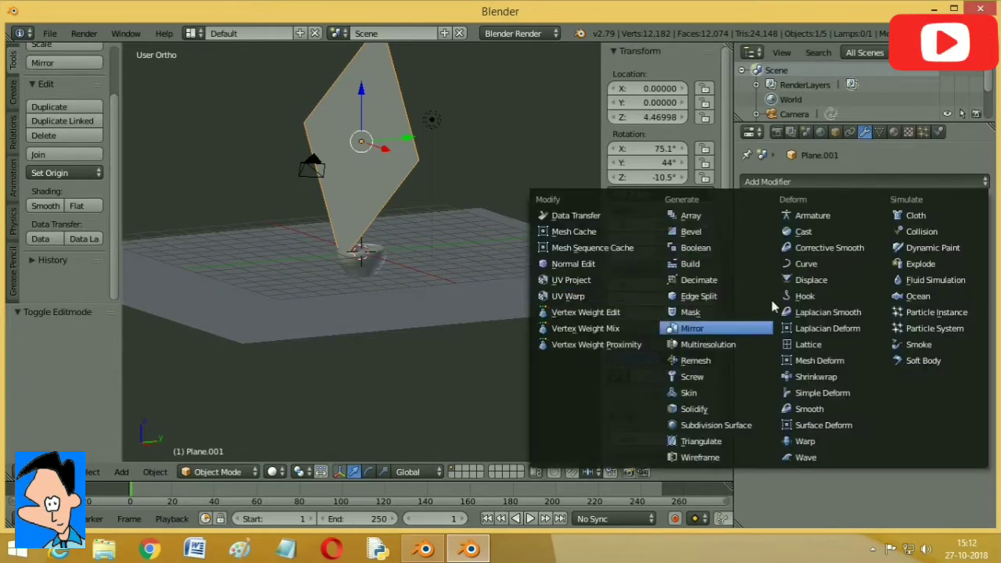
pyautogui.click(912, 215)
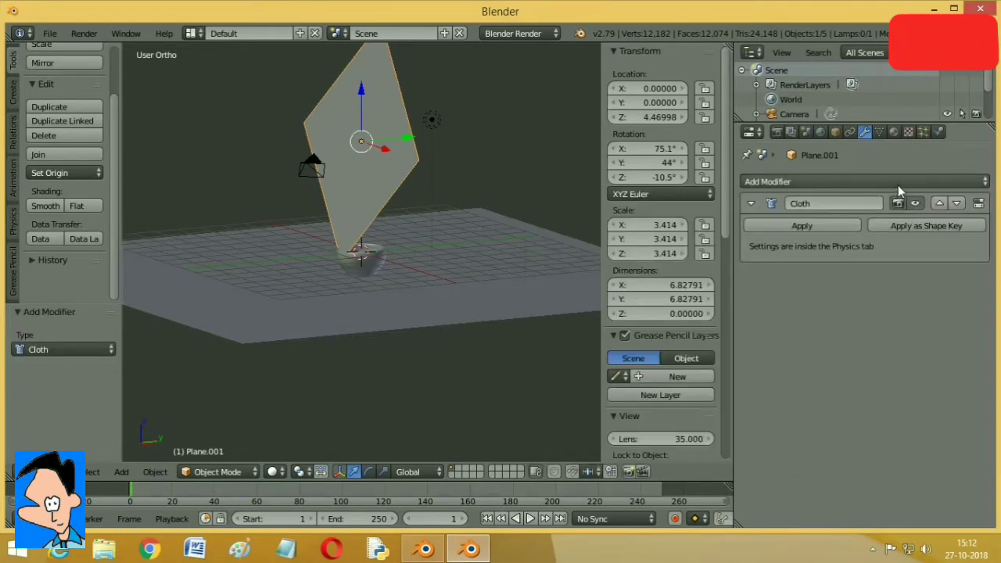
pyautogui.click(899, 183)
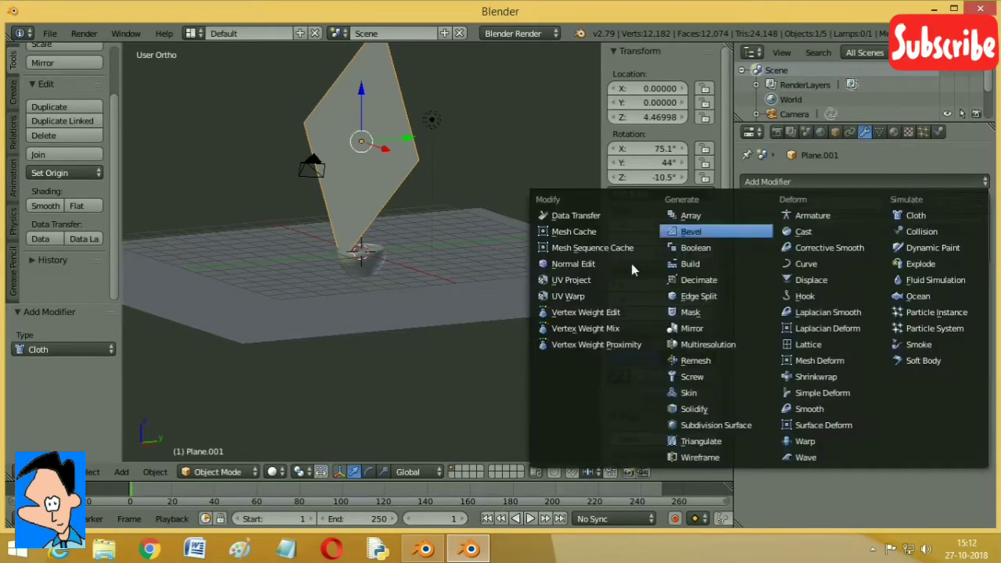
pyautogui.click(688, 409)
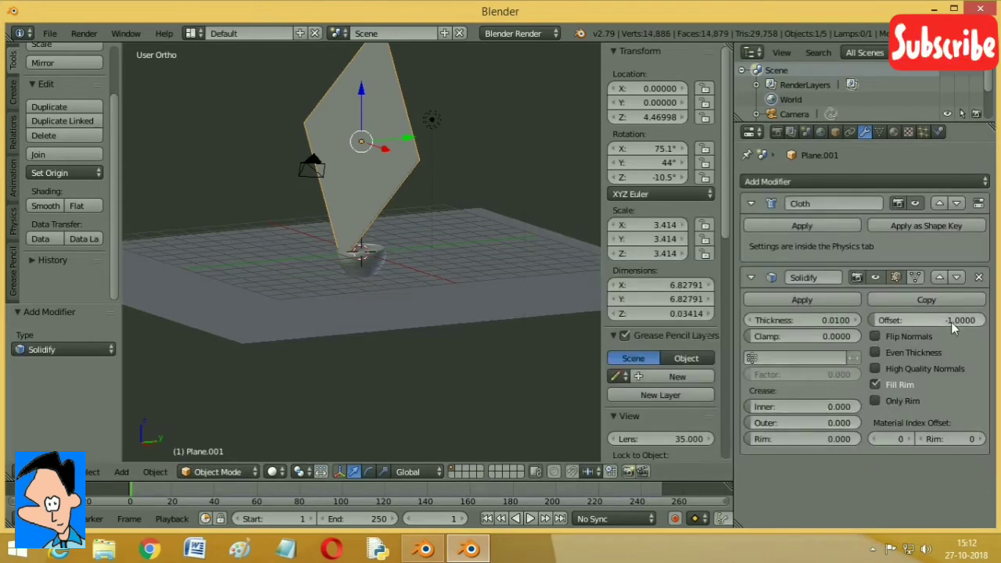
pyautogui.click(919, 186)
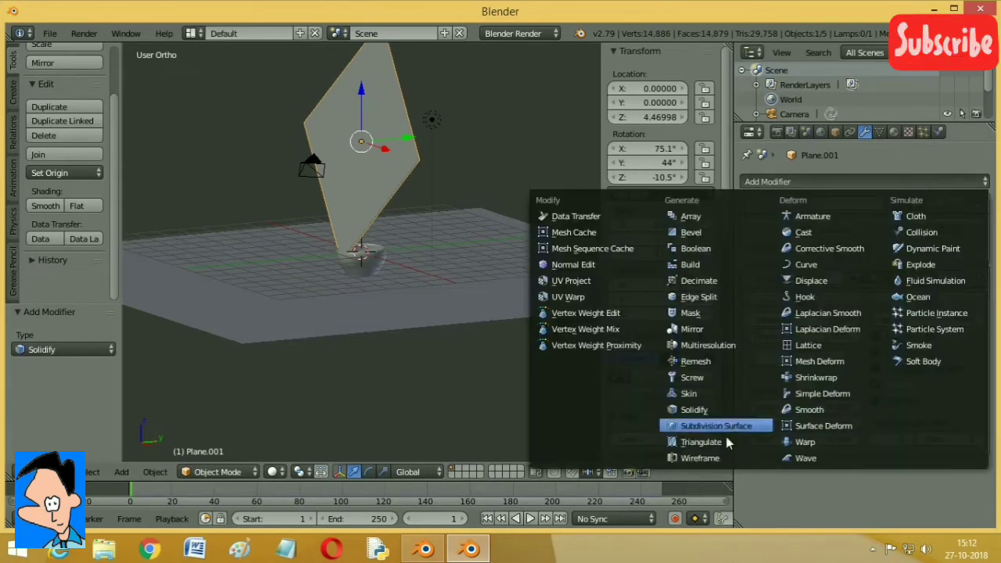
pyautogui.click(729, 434)
pyautogui.scroll(-3, 860, 352)
pyautogui.click(845, 487)
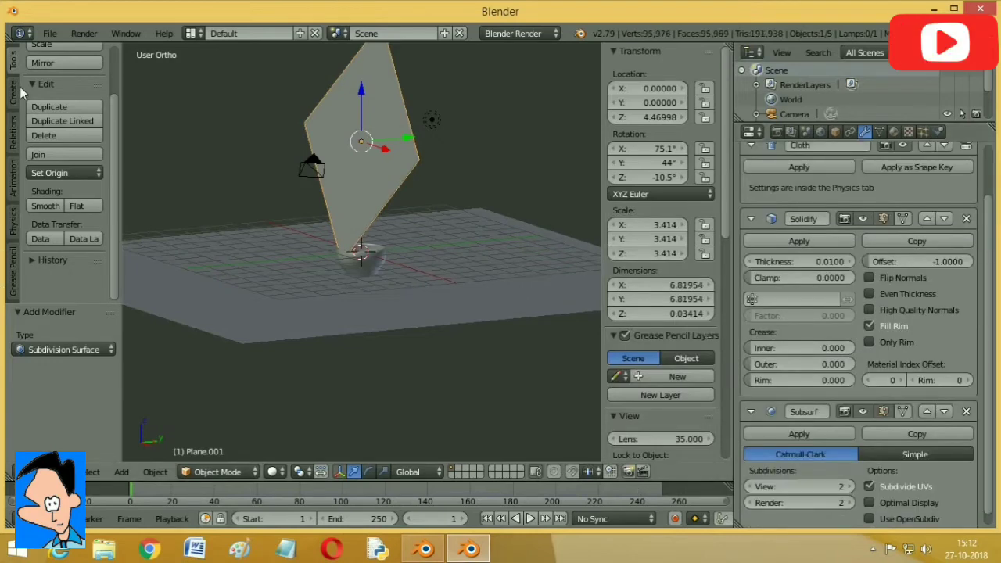
# Step: Shade the plane smooth and apply the Subsurf, Solidify and Cloth modifiers in turn
pyautogui.scroll(3, 32, 108)
pyautogui.click(45, 264)
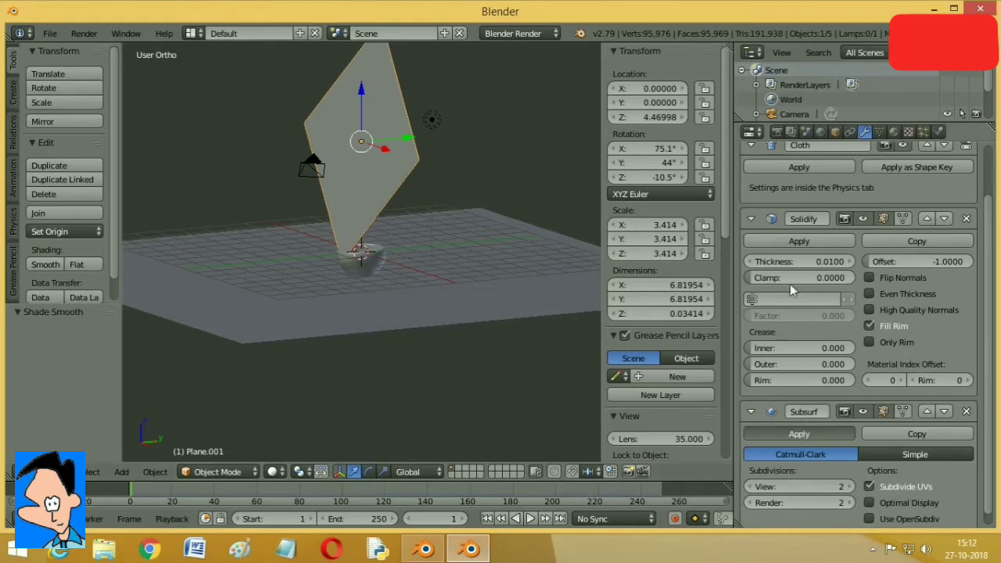
pyautogui.click(799, 434)
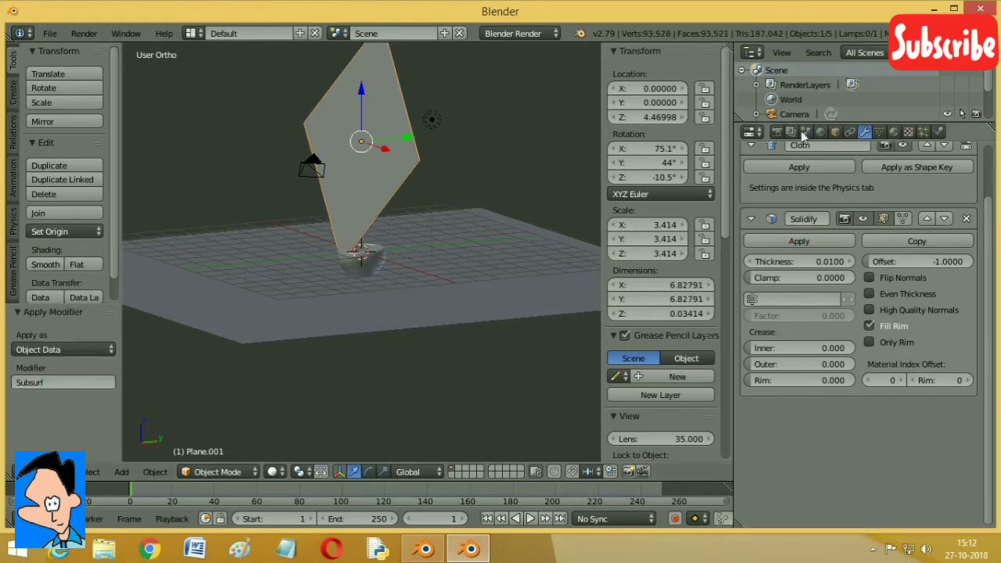
pyautogui.click(796, 239)
pyautogui.click(800, 226)
# Step: Switch the render engine to Cycles Render
pyautogui.moveTo(420, 203)
pyautogui.mouseDown(button='middle')
pyautogui.moveTo(405, 212)
pyautogui.moveTo(501, 221)
pyautogui.moveTo(427, 220)
pyautogui.mouseUp(button='middle')
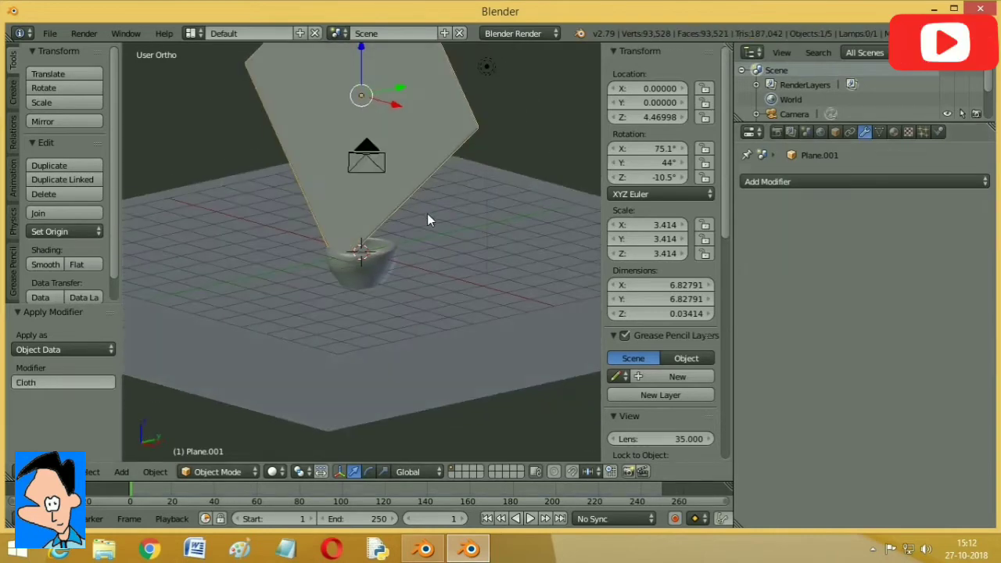
pyautogui.click(527, 33)
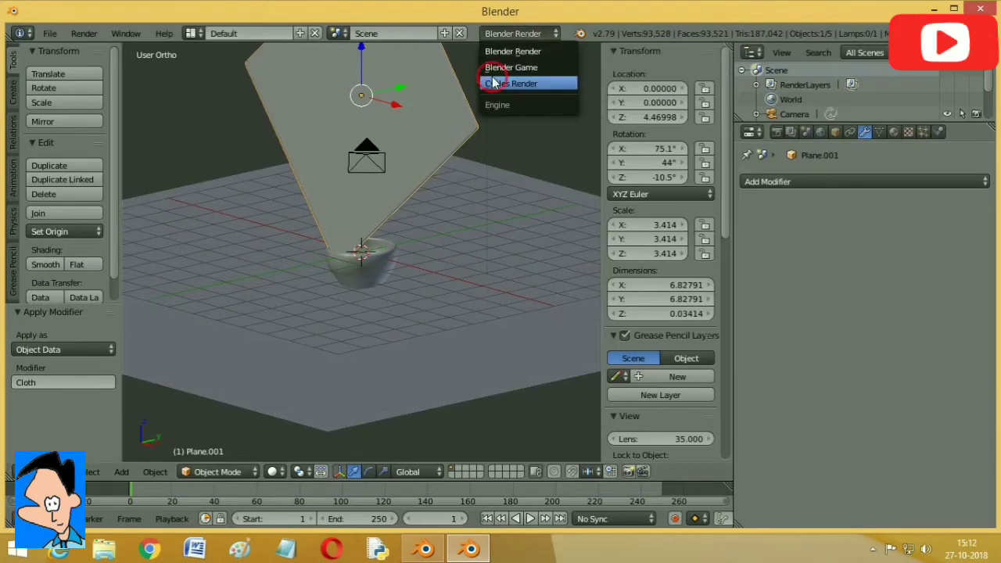
pyautogui.click(507, 83)
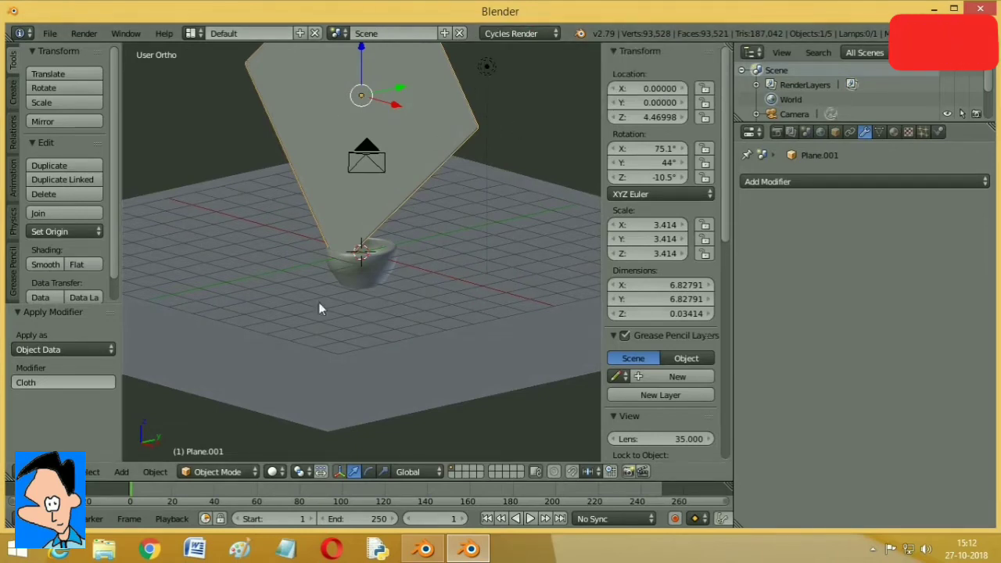
pyautogui.moveTo(393, 164); pyautogui.dragTo(340, 176, button='middle')
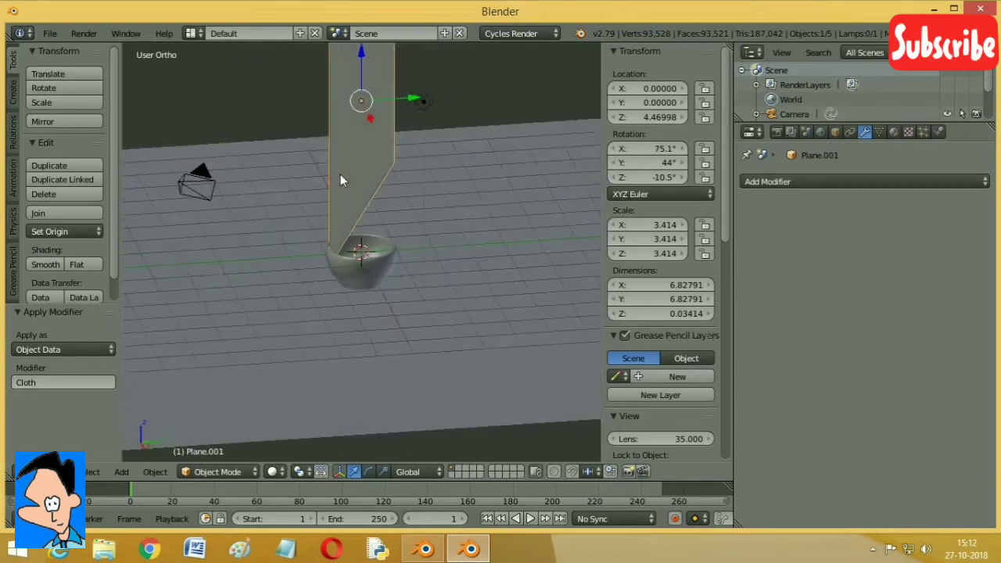
# Step: Create Material.001 for the cloth plane with a deep blue Diffuse BSDF colour
pyautogui.click(884, 132)
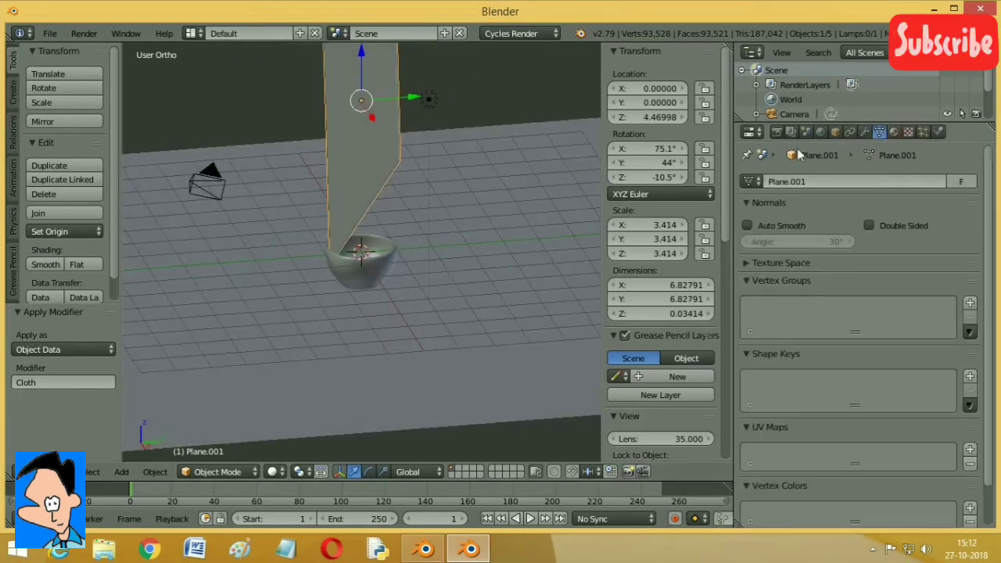
pyautogui.click(894, 132)
pyautogui.click(832, 224)
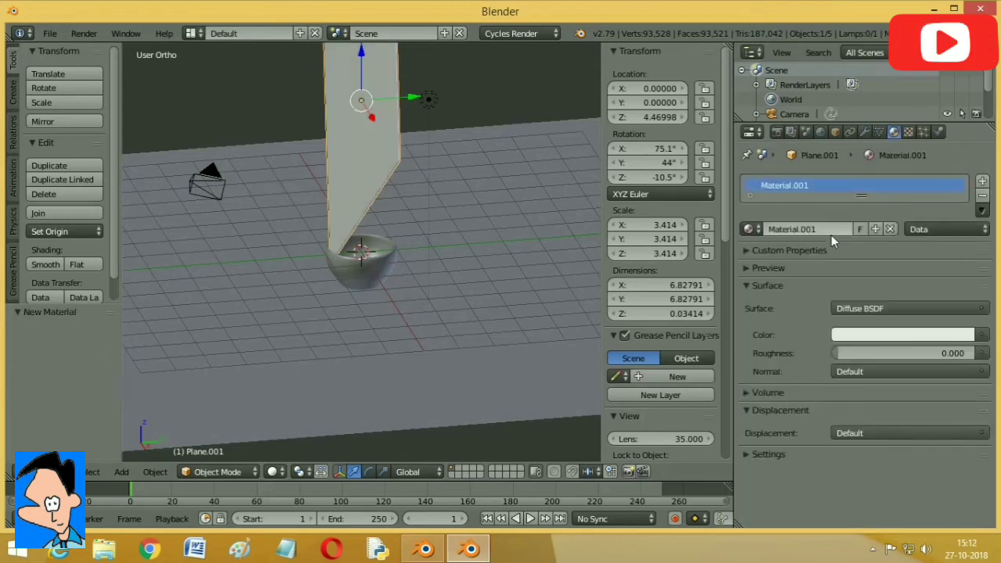
pyautogui.click(879, 336)
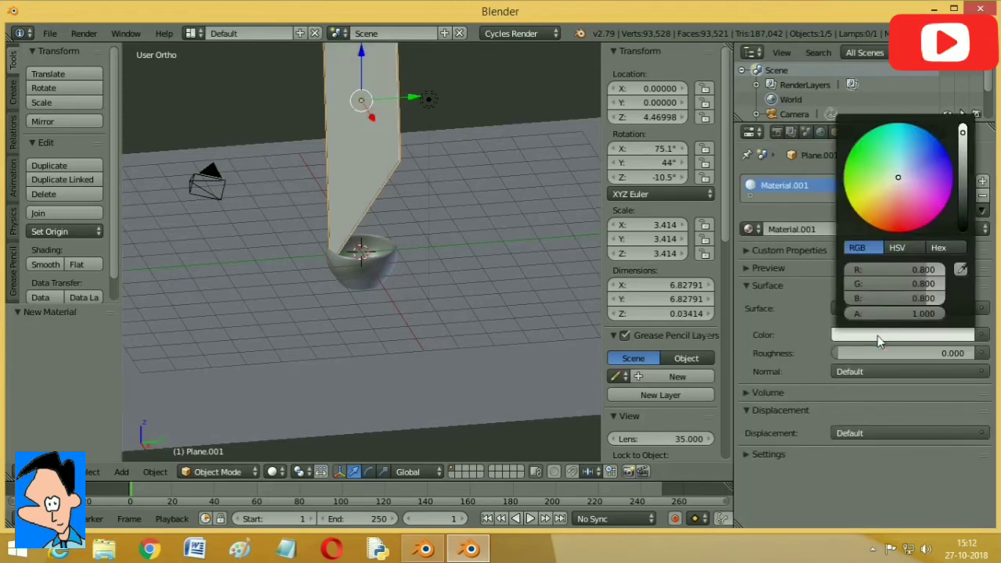
pyautogui.moveTo(900, 176); pyautogui.dragTo(902, 123)
pyautogui.moveTo(892, 284); pyautogui.dragTo(914, 284)
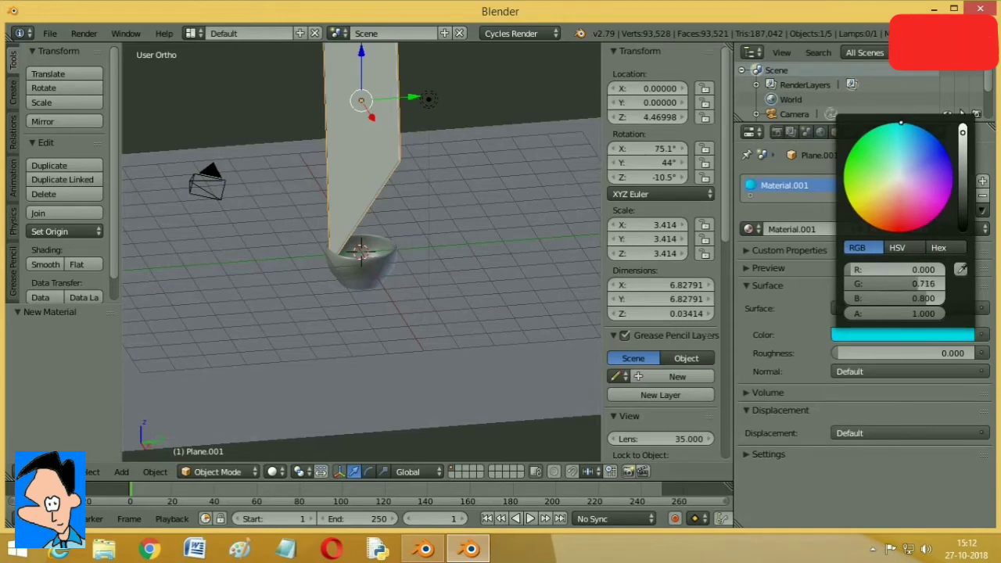
pyautogui.click(908, 127)
pyautogui.moveTo(909, 126); pyautogui.dragTo(911, 126)
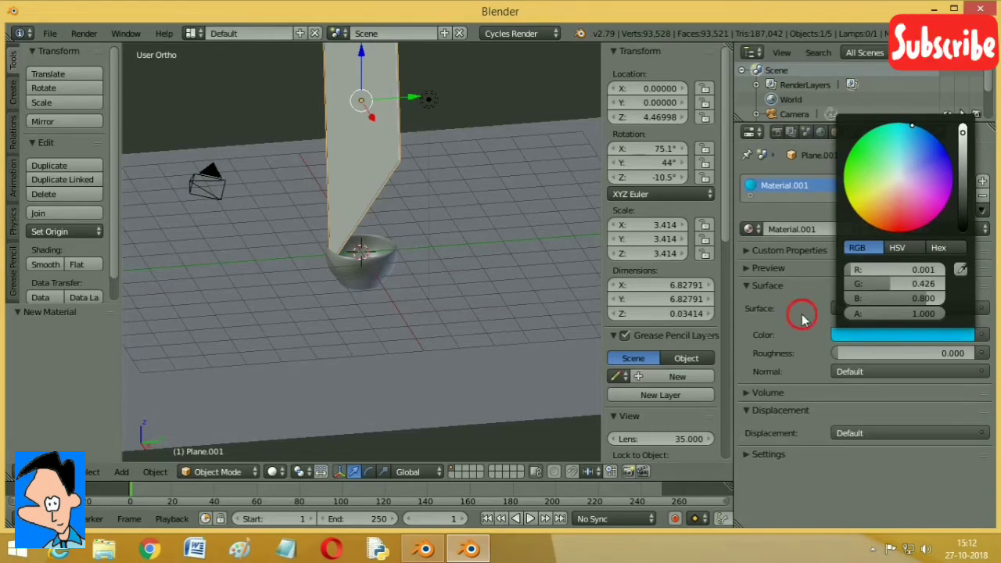
# Step: Set the material's Viewport Color to cyan in its Settings section
pyautogui.click(749, 454)
pyautogui.scroll(-3, 759, 453)
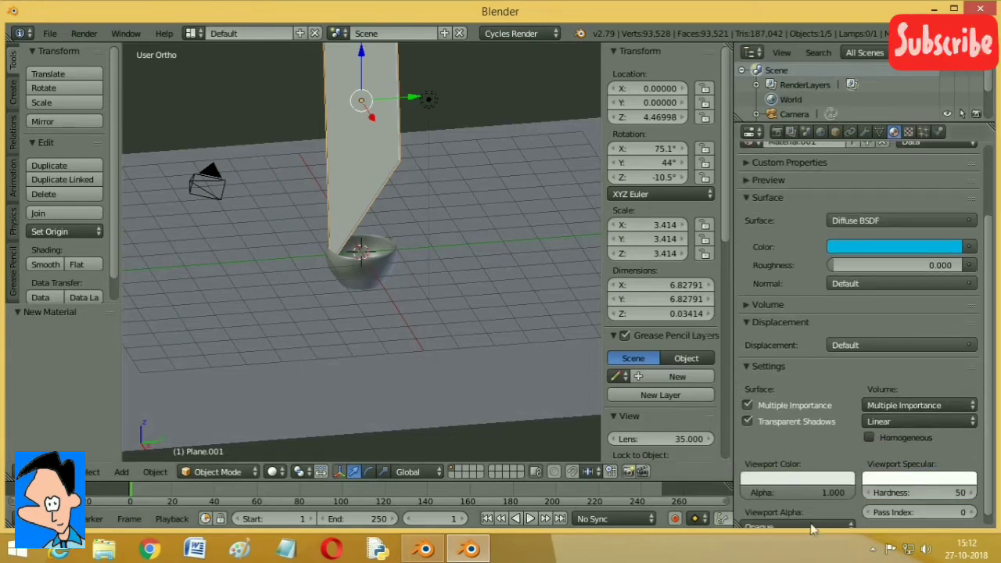
pyautogui.click(794, 481)
pyautogui.moveTo(775, 346); pyautogui.dragTo(787, 280)
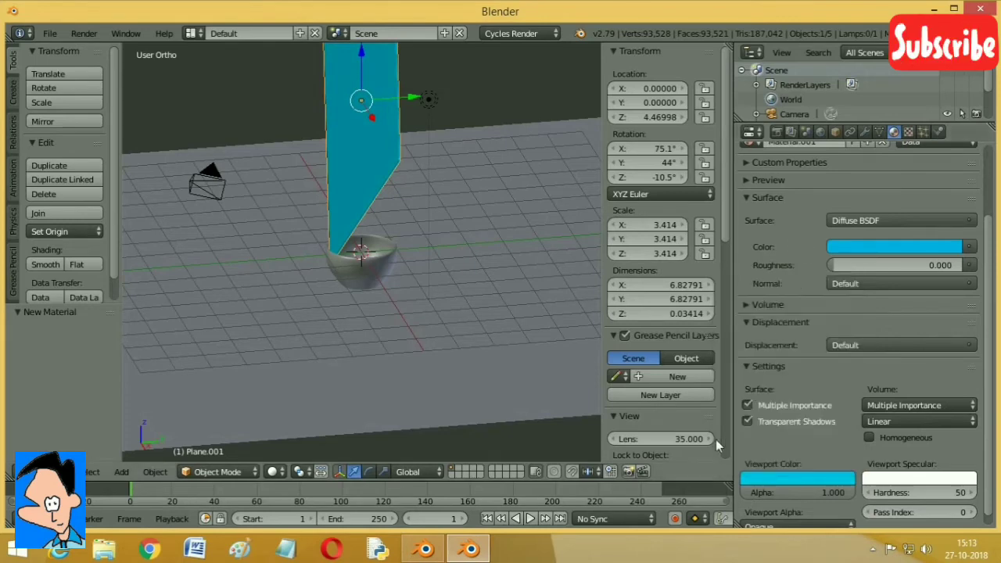
# Step: Select the floor plane and move it to a new position
pyautogui.click(362, 267)
pyautogui.rightClick(361, 258)
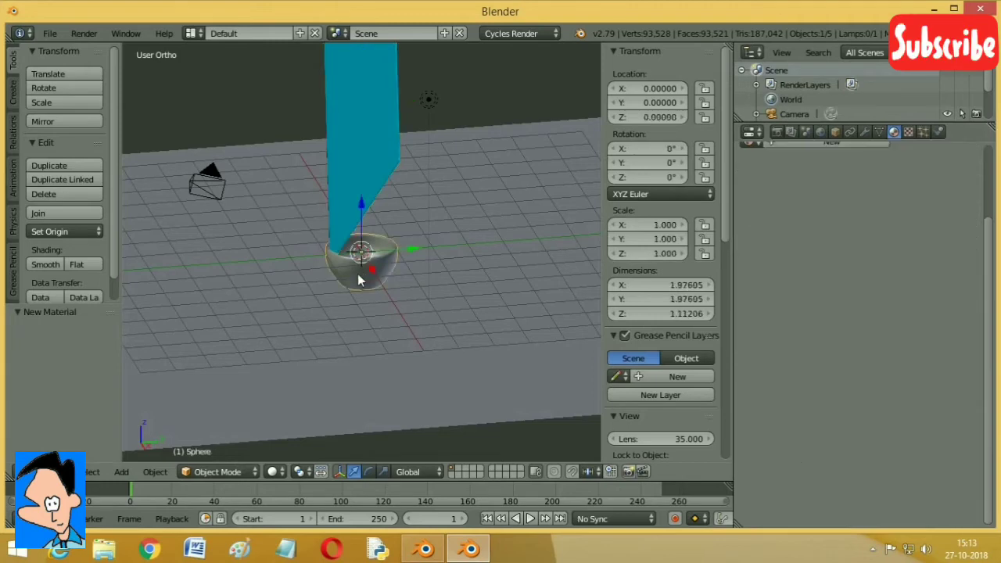
pyautogui.rightClick(473, 272)
pyautogui.press('g')
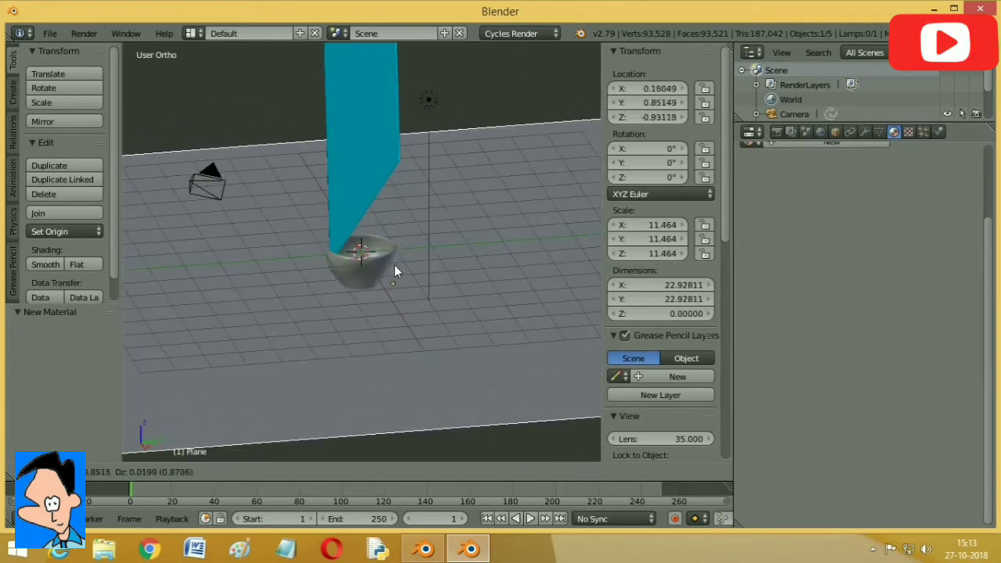
pyautogui.click(394, 265)
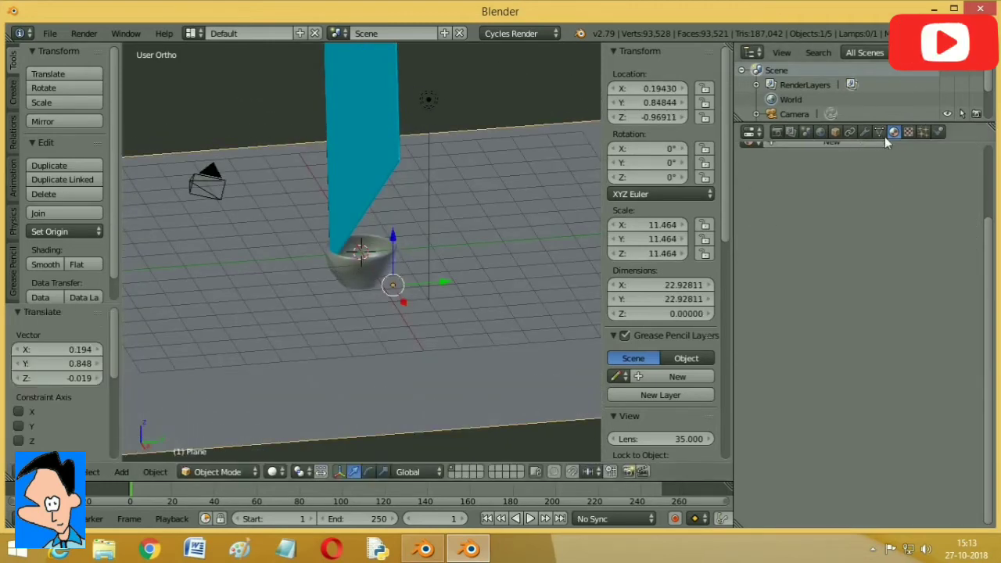
# Step: Add a new material to the floor and try a pink-tinted Glass BSDF surface
pyautogui.click(833, 145)
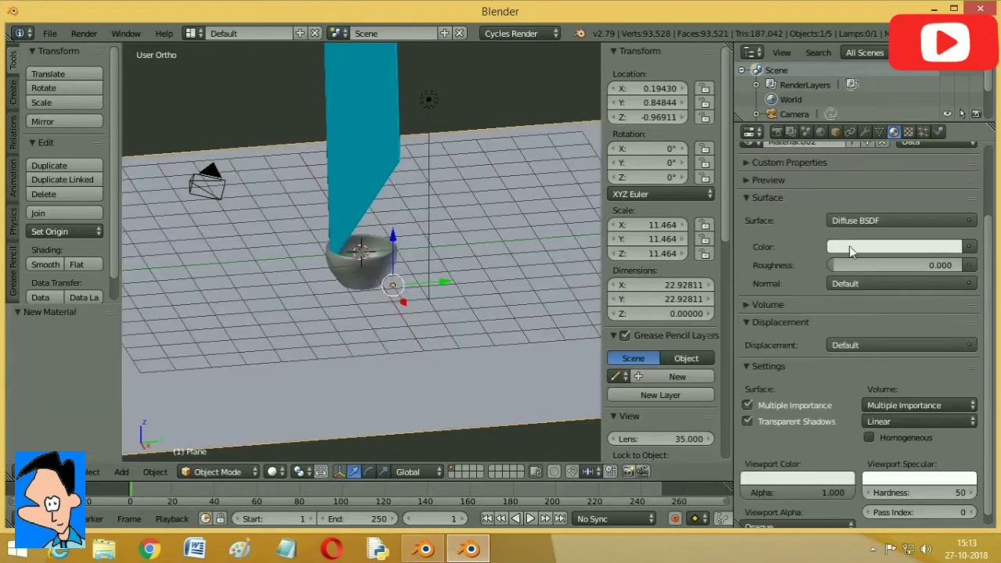
pyautogui.click(882, 222)
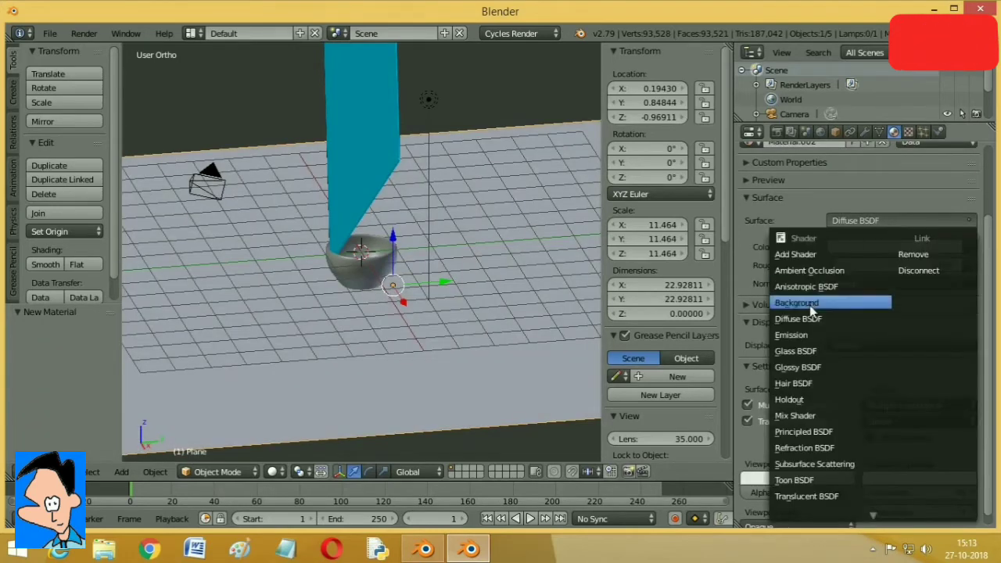
pyautogui.click(796, 352)
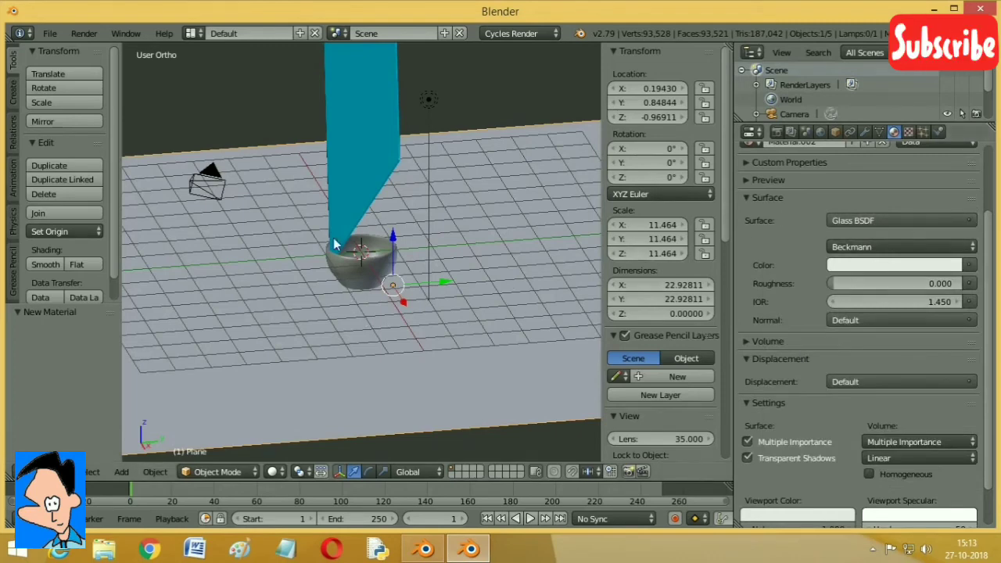
pyautogui.click(848, 262)
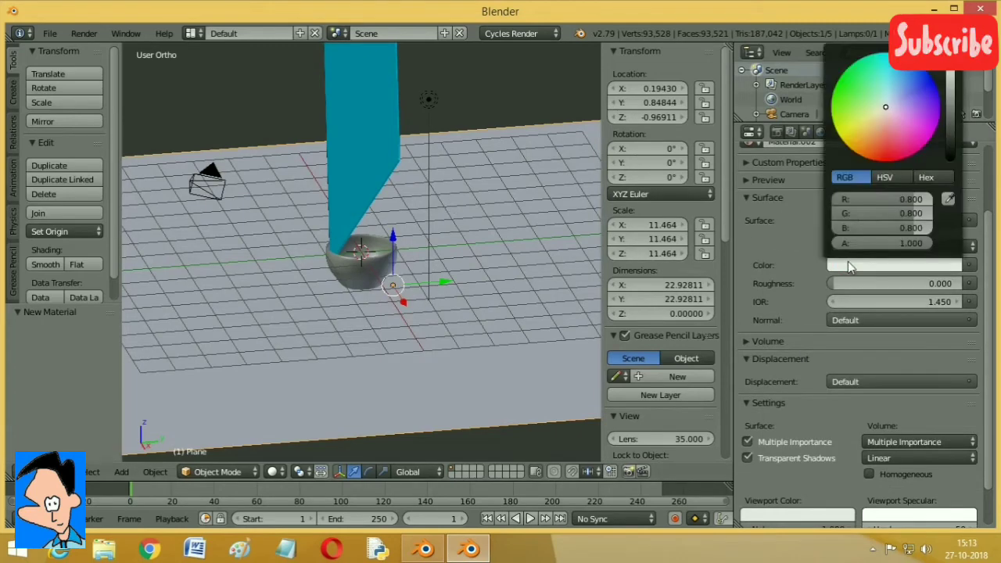
pyautogui.moveTo(883, 108); pyautogui.dragTo(888, 121)
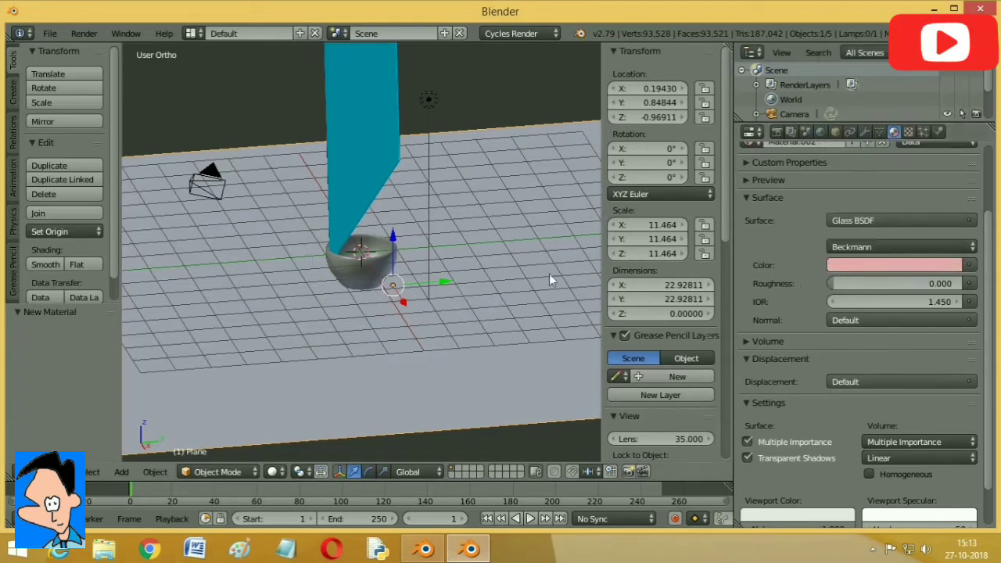
pyautogui.scroll(3, 827, 279)
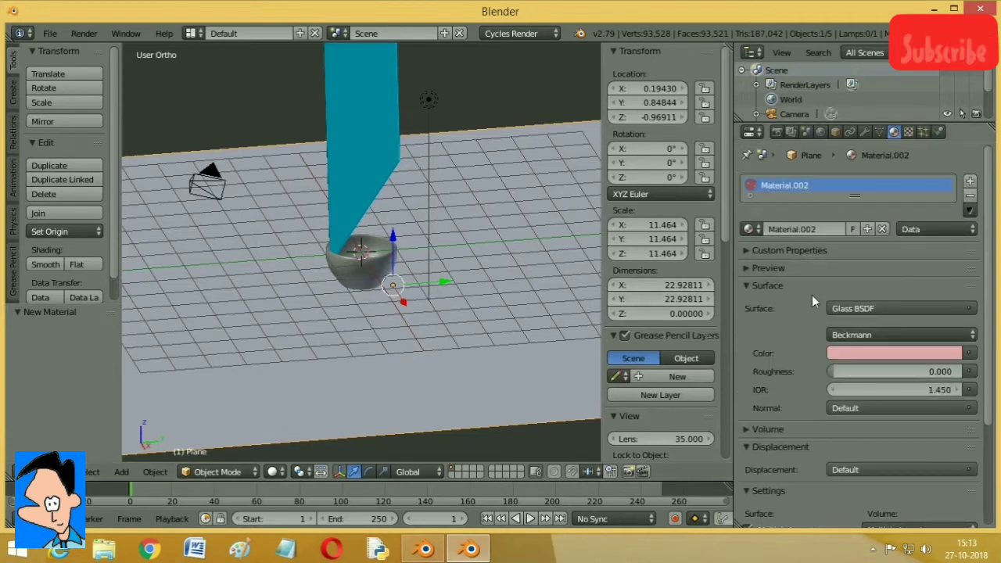
pyautogui.moveTo(276, 281); pyautogui.dragTo(399, 307, button='middle')
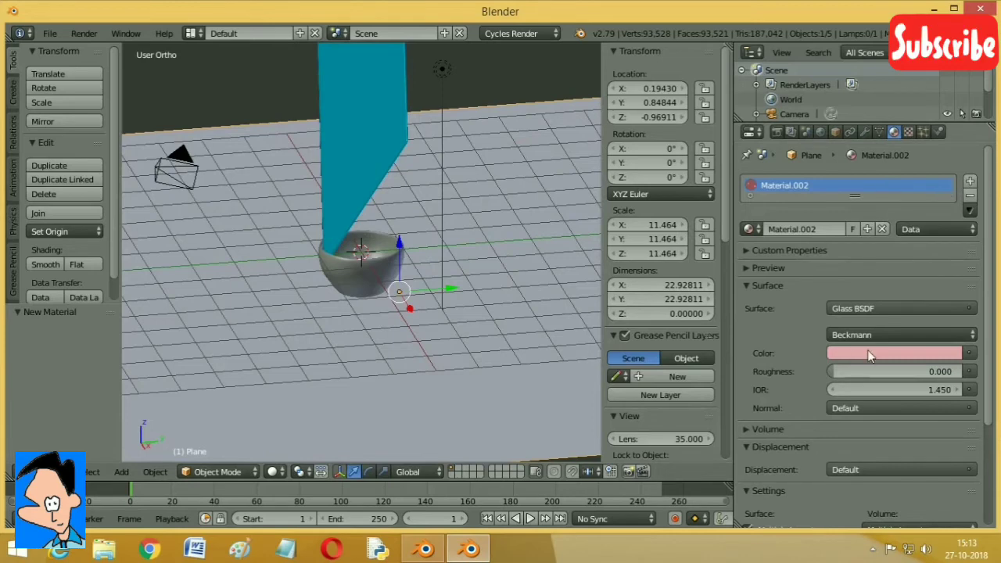
# Step: Switch the floor surface back to Diffuse BSDF with a near-white colour (0.800, 0.766, 0.791)
pyautogui.click(898, 309)
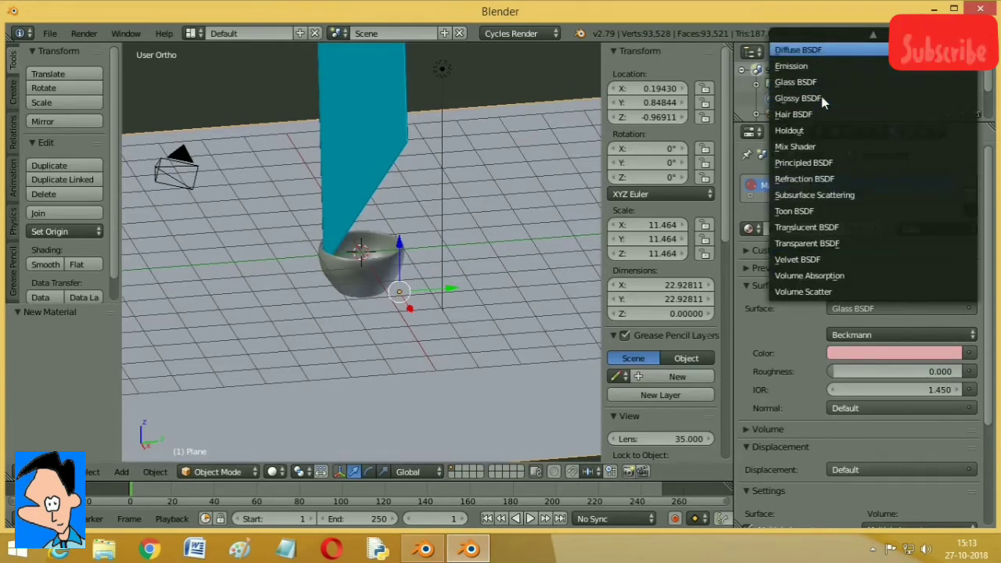
pyautogui.click(802, 49)
pyautogui.click(892, 335)
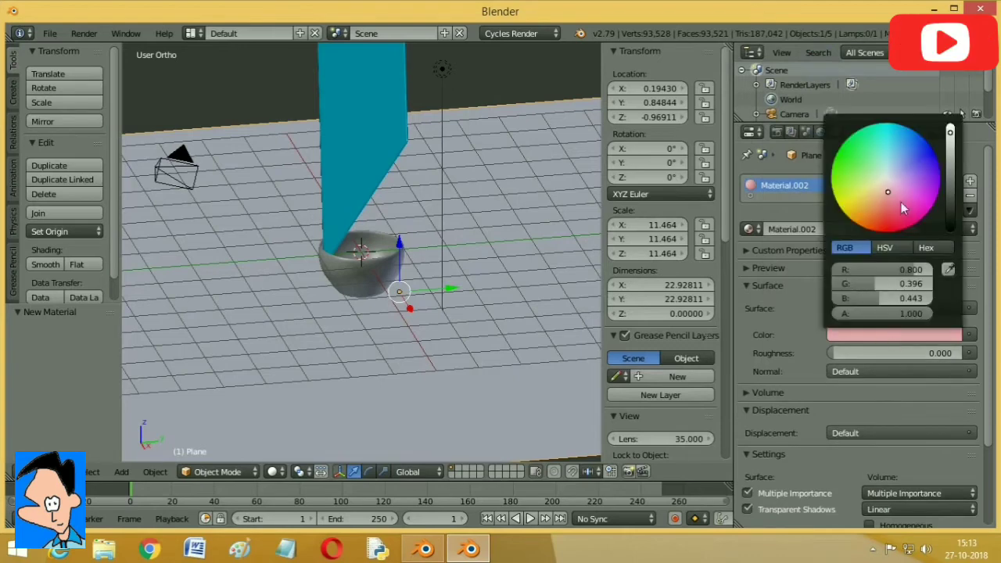
pyautogui.moveTo(886, 184); pyautogui.dragTo(886, 178)
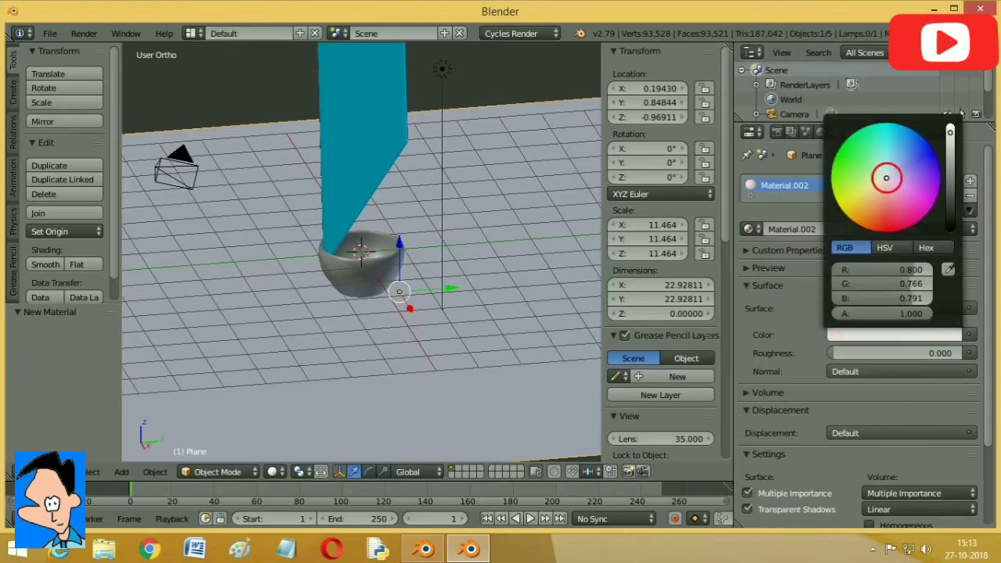
# Step: Select the cup and give it Material.003, a pink-tinted Glass BSDF surface
pyautogui.rightClick(371, 276)
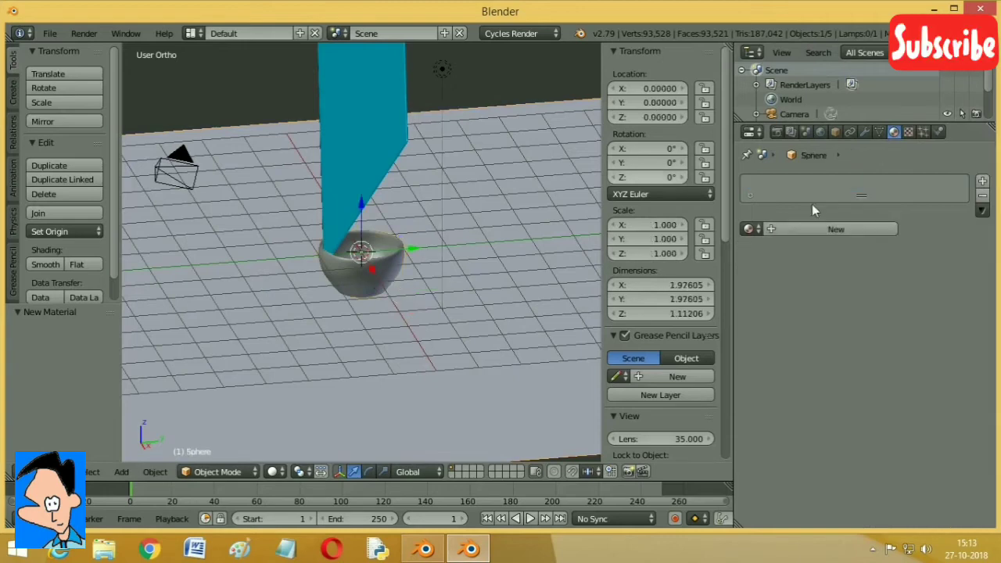
pyautogui.click(828, 229)
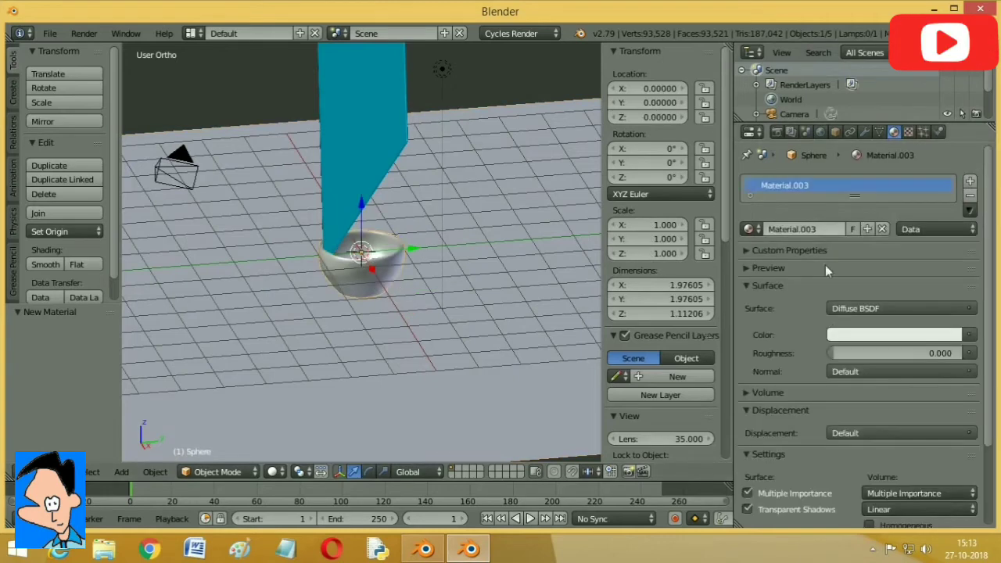
pyautogui.click(846, 335)
pyautogui.moveTo(886, 172); pyautogui.dragTo(887, 188)
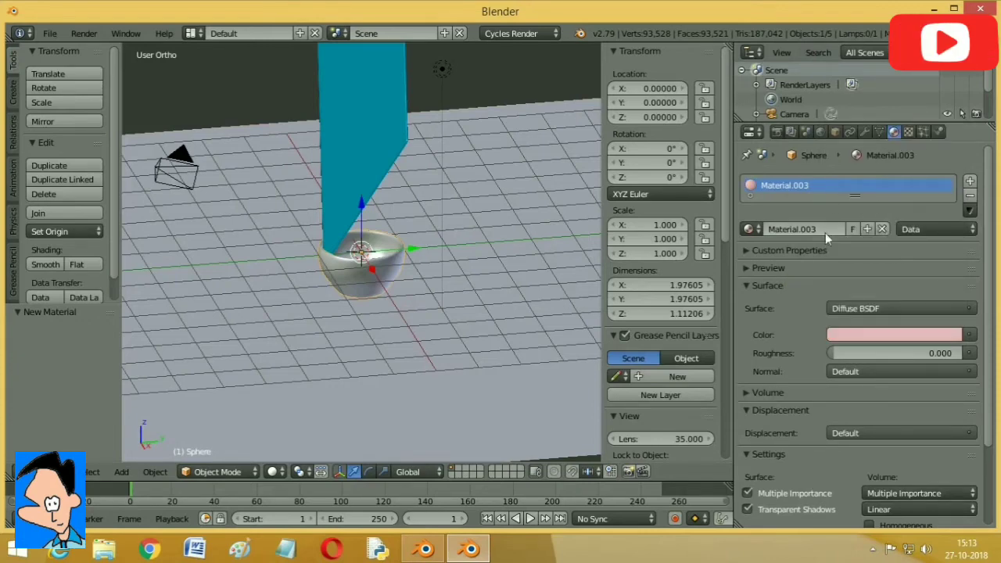
pyautogui.click(871, 306)
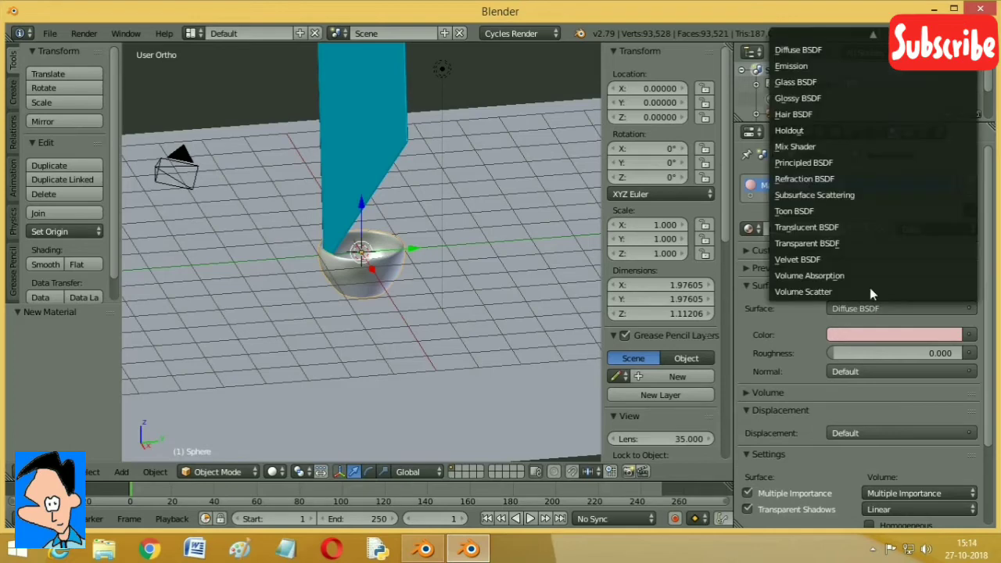
pyautogui.click(828, 85)
pyautogui.moveTo(297, 295); pyautogui.dragTo(313, 301, button='middle')
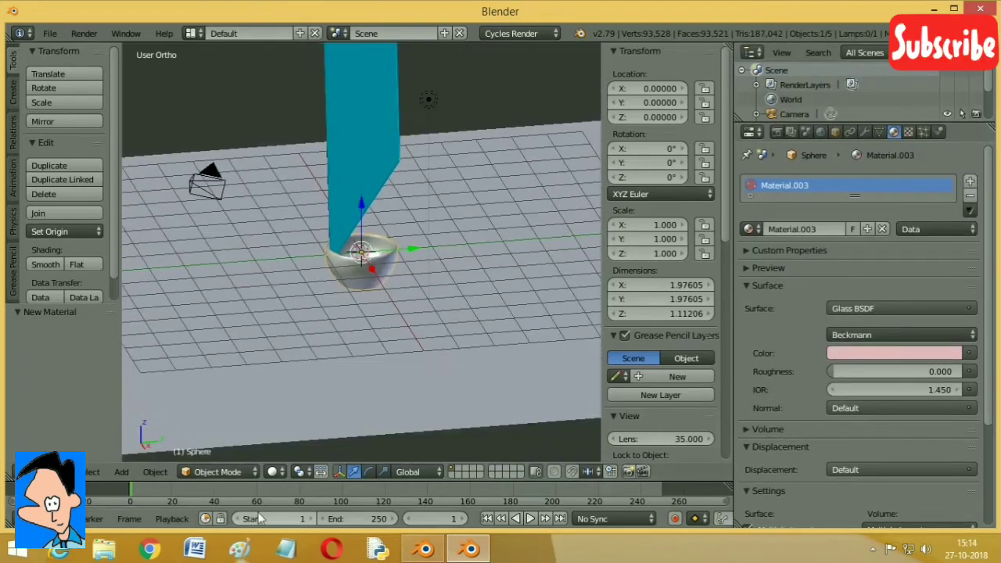
# Step: Raise the World background colour from 0.051 to a light grey of 0.638
pyautogui.rightClick(431, 99)
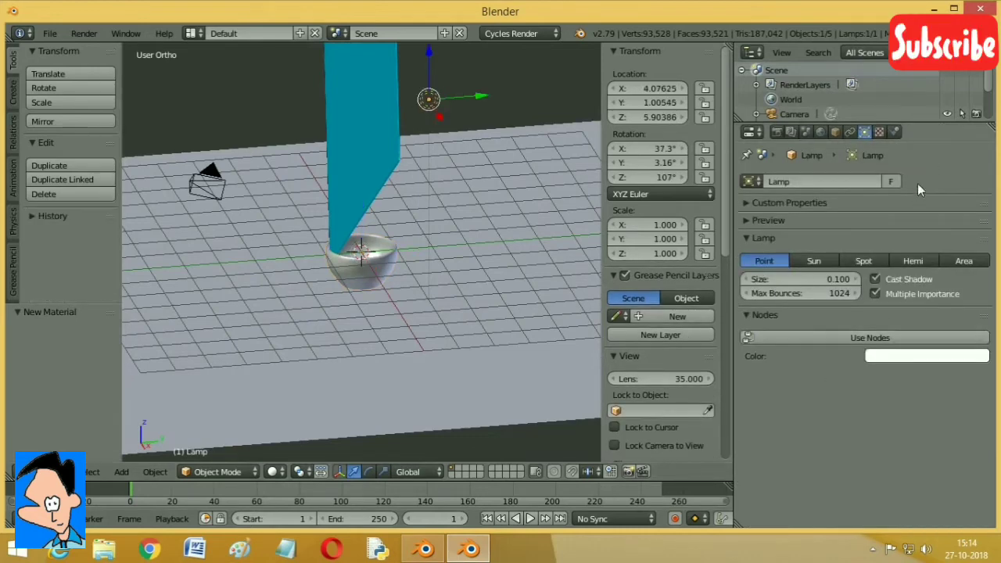
pyautogui.click(821, 133)
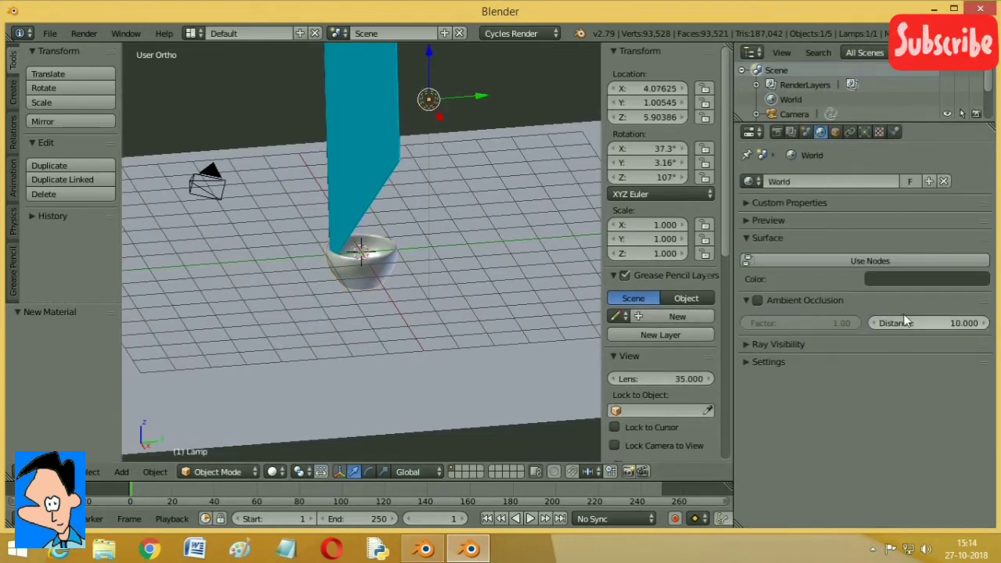
pyautogui.click(910, 280)
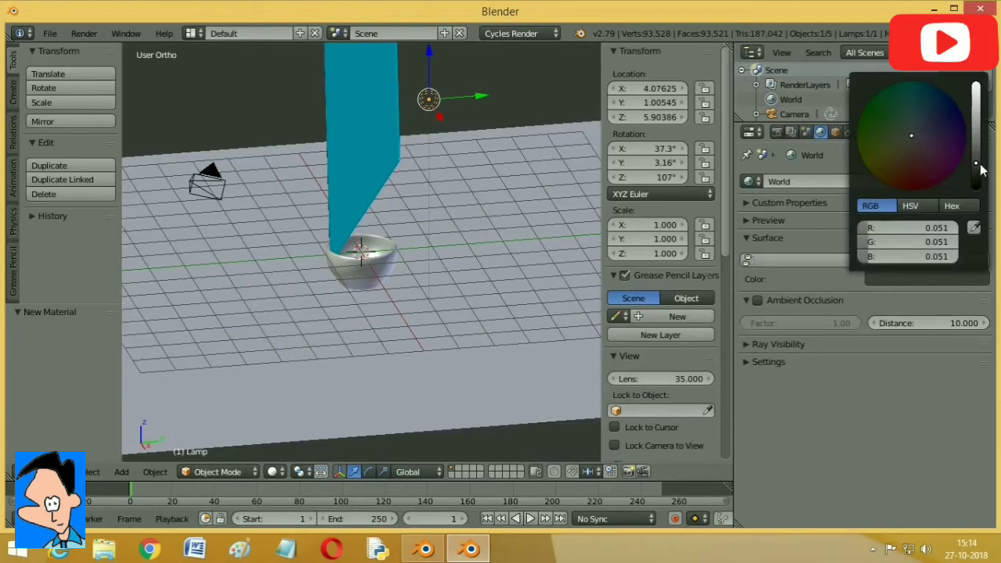
pyautogui.moveTo(976, 173); pyautogui.dragTo(978, 95)
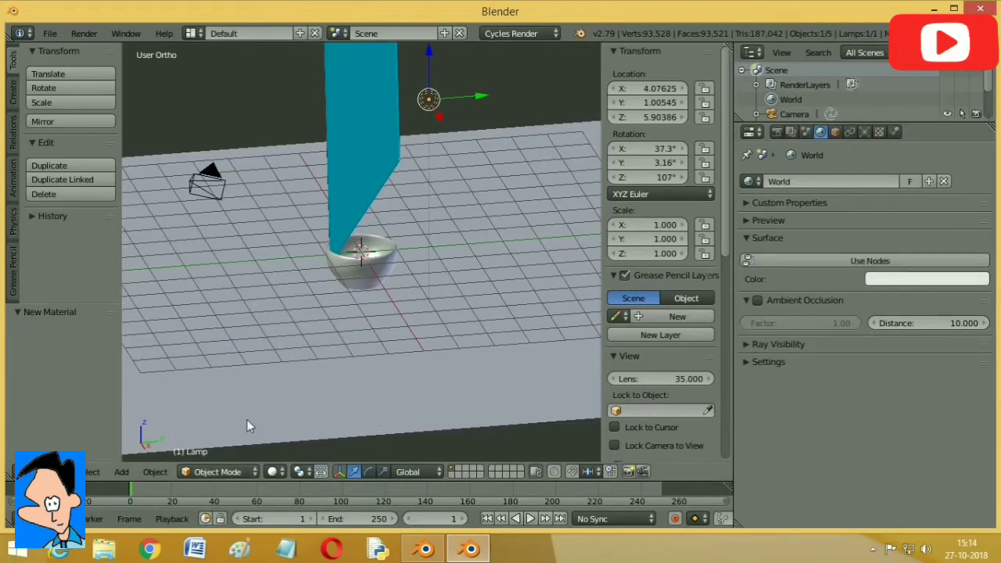
# Step: Preview the scene in Rendered shading, then return to Solid and select the floor plane
pyautogui.click(271, 471)
pyautogui.click(314, 374)
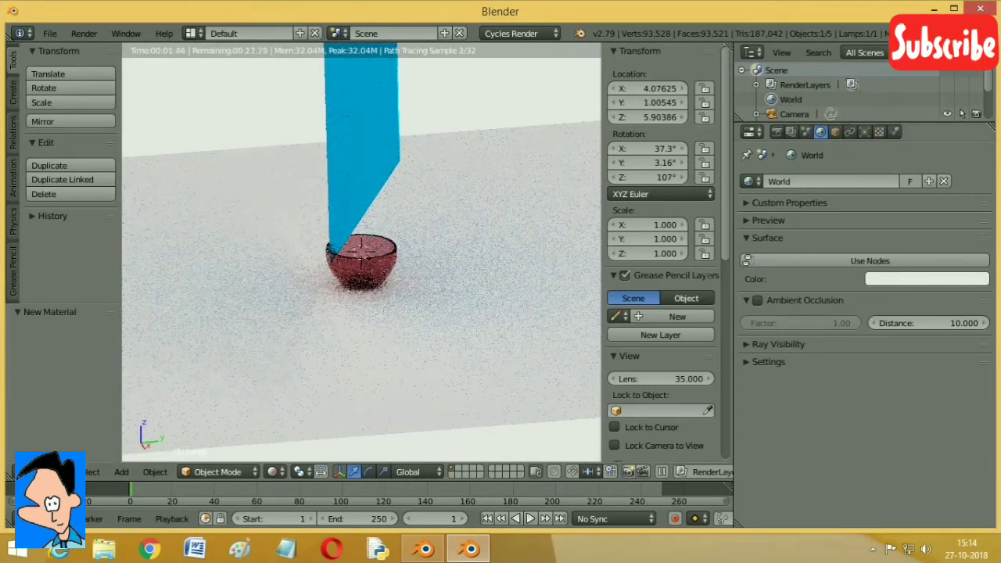
pyautogui.click(278, 471)
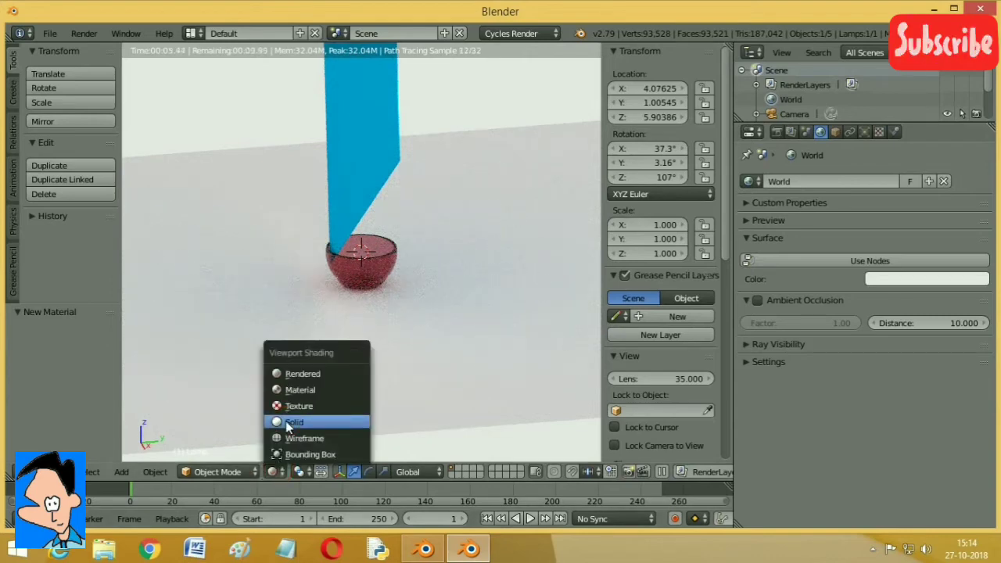
pyautogui.click(297, 422)
pyautogui.rightClick(395, 349)
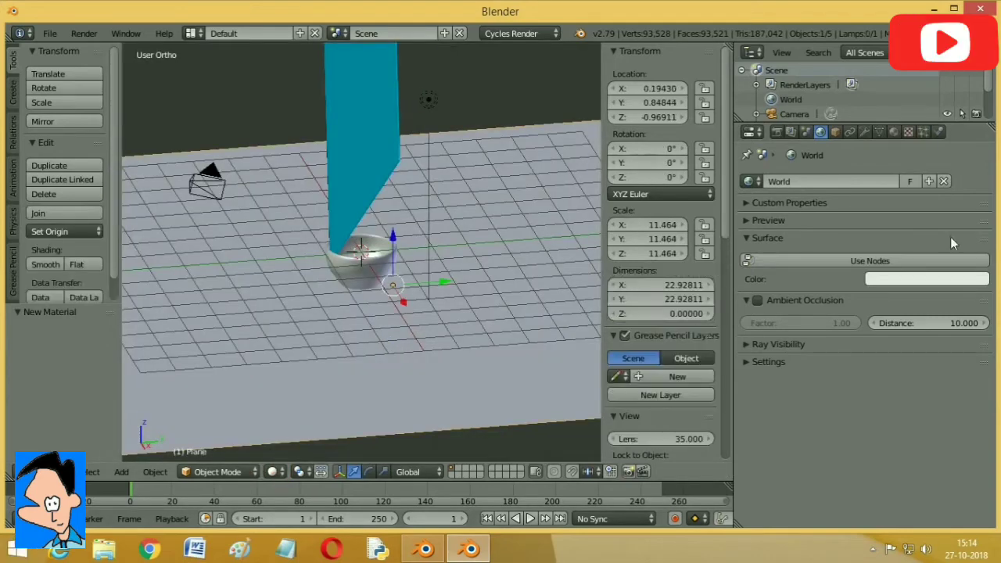
# Step: Feed Material.002's Diffuse colour from a Brick Texture and open its Color1 swatch
pyautogui.click(898, 133)
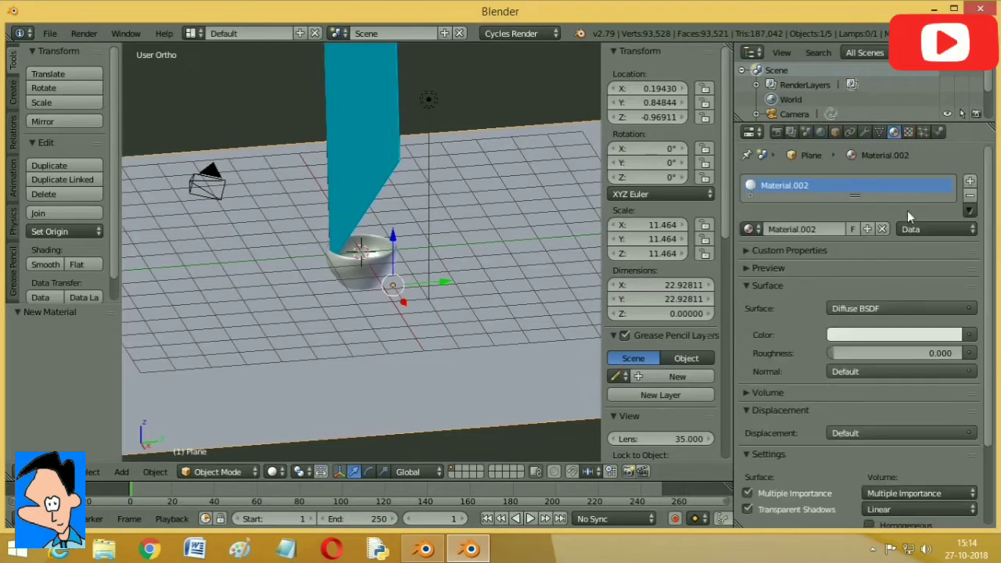
pyautogui.click(968, 337)
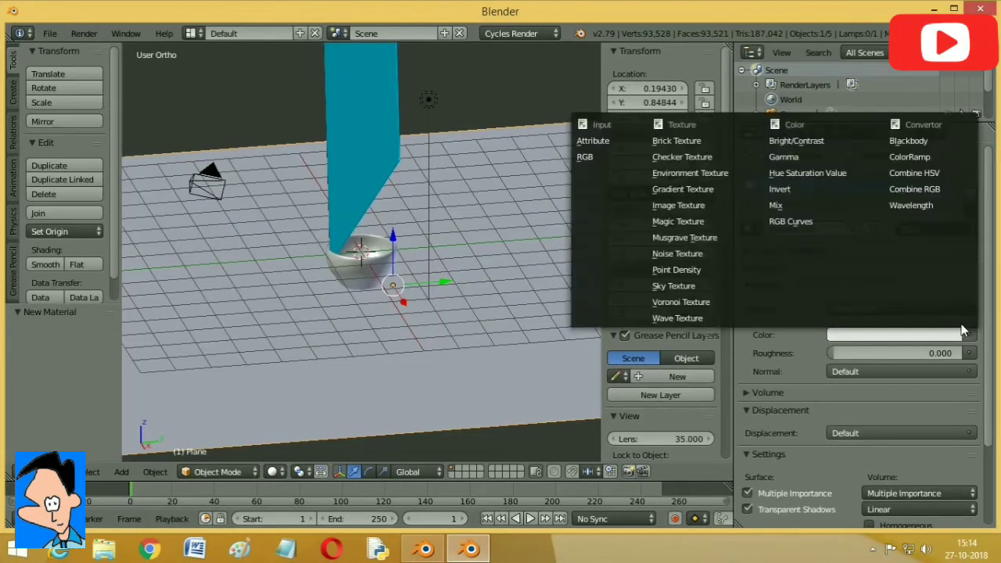
pyautogui.click(678, 141)
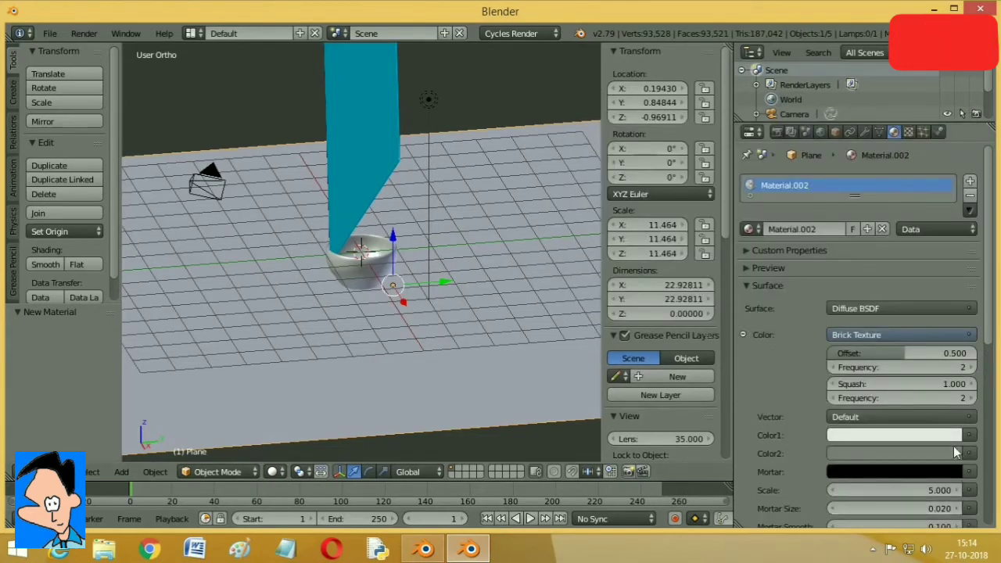
pyautogui.click(939, 435)
# Step: Make the first brick colour a deep blue and preview the floor in Rendered shading
pyautogui.moveTo(886, 281); pyautogui.dragTo(904, 227)
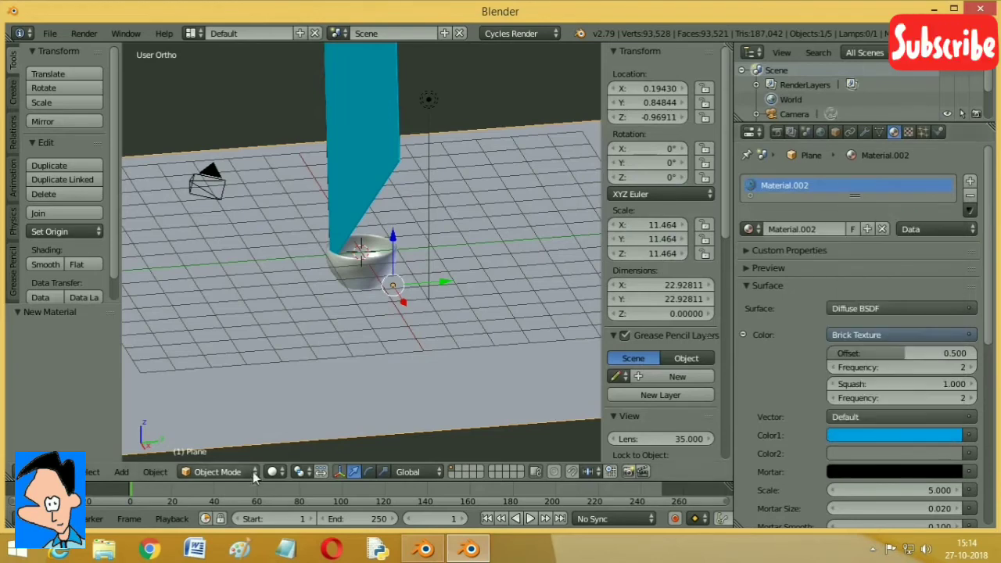
pyautogui.click(280, 474)
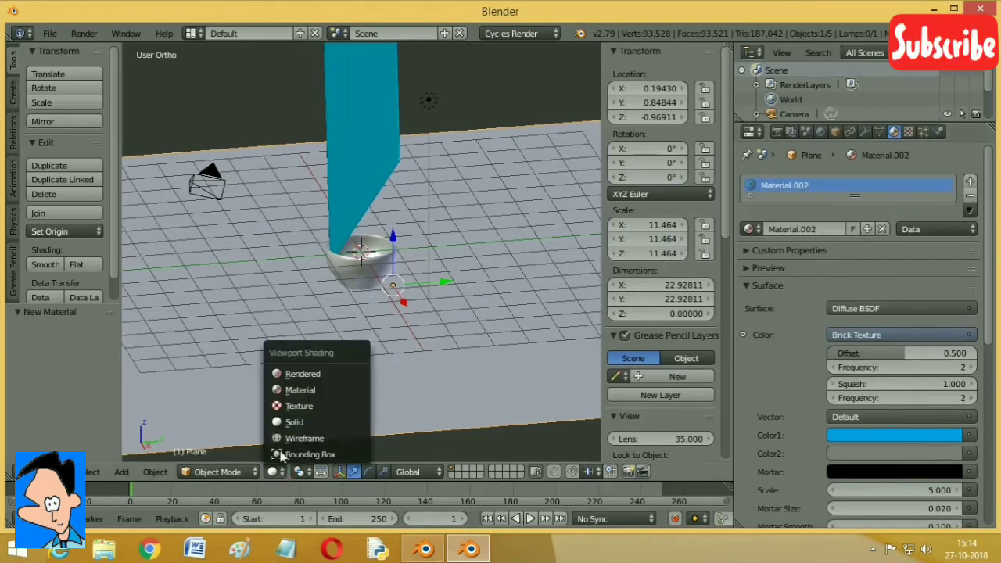
pyautogui.click(293, 373)
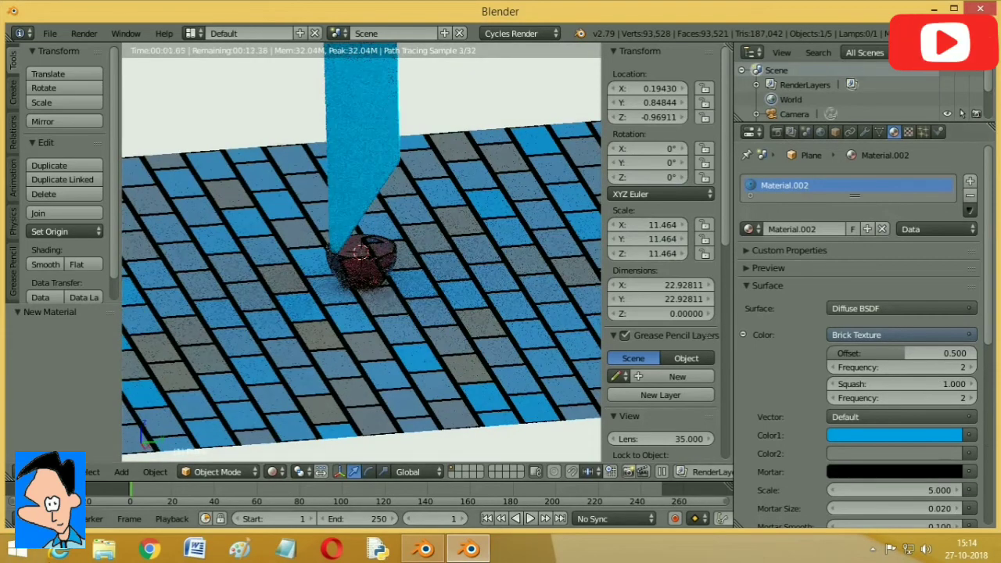
pyautogui.click(870, 430)
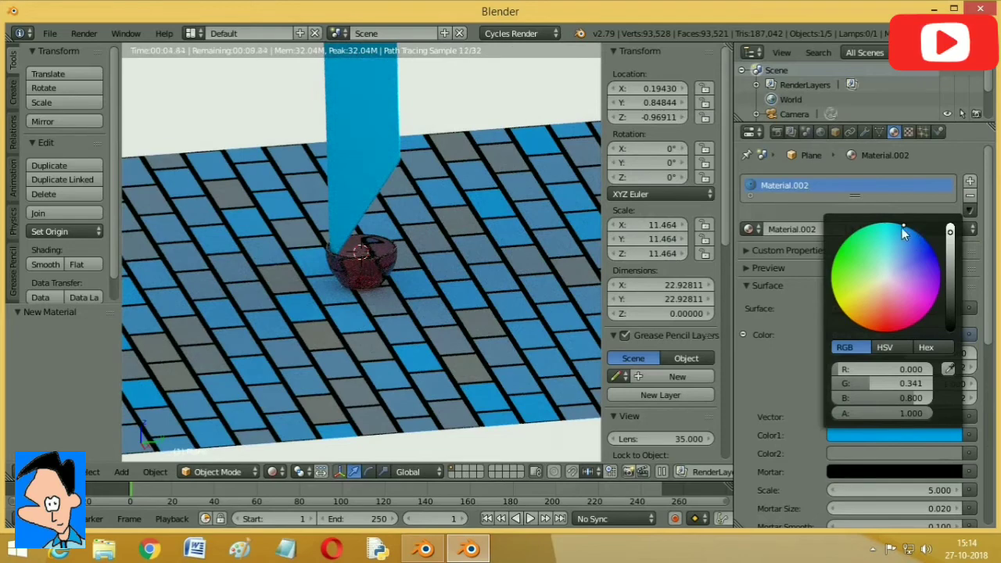
pyautogui.moveTo(902, 227)
pyautogui.mouseDown()
pyautogui.moveTo(929, 244)
pyautogui.moveTo(912, 228)
pyautogui.mouseUp()
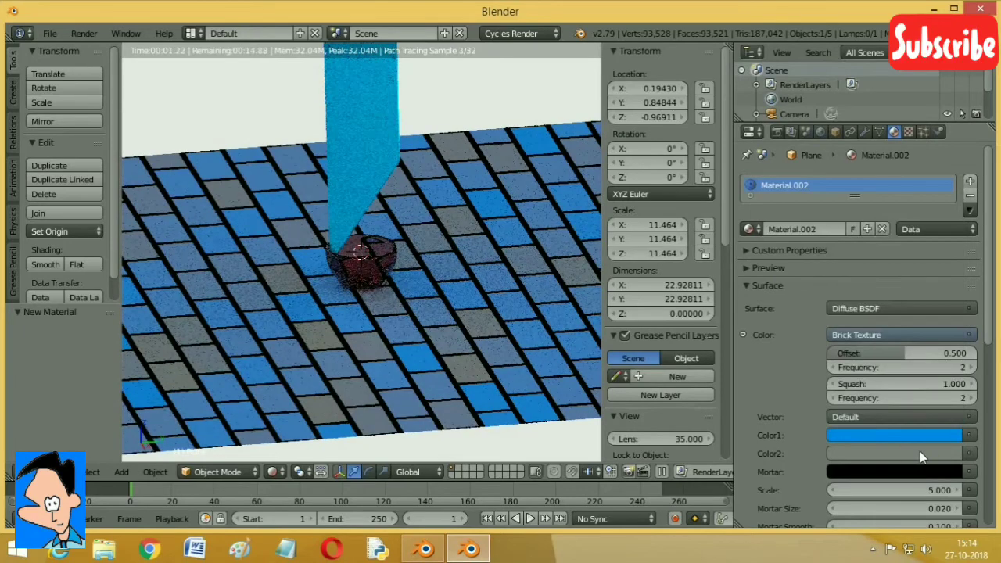
# Step: Set the second brick colour to black and the mortar to pure white
pyautogui.click(913, 454)
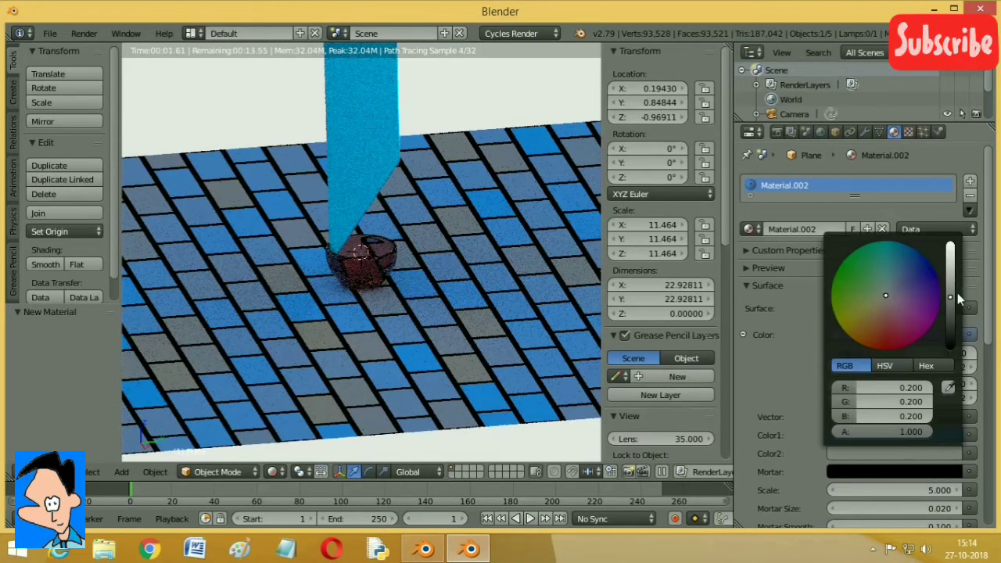
pyautogui.moveTo(950, 296); pyautogui.dragTo(950, 348)
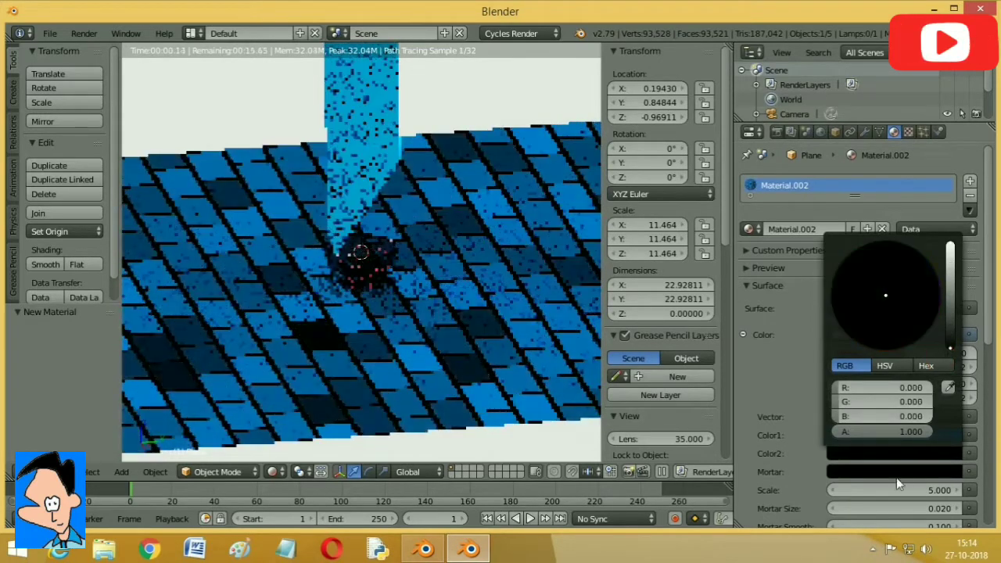
pyautogui.click(927, 474)
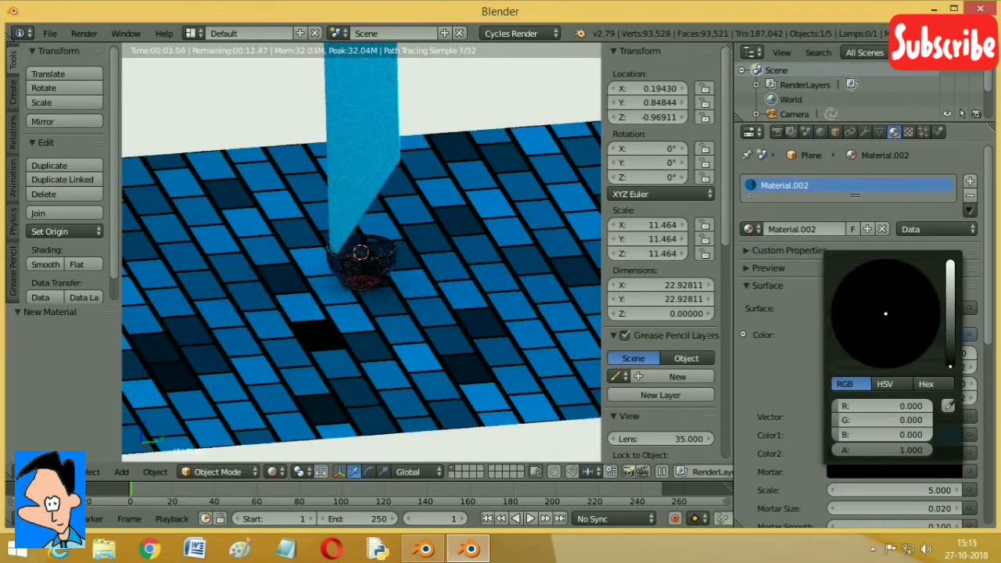
pyautogui.click(953, 268)
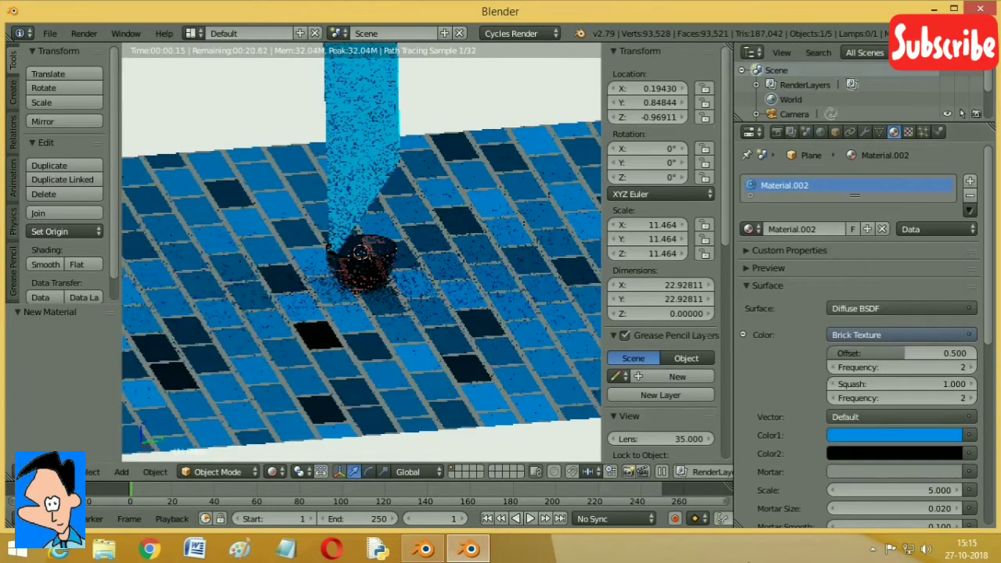
pyautogui.click(909, 472)
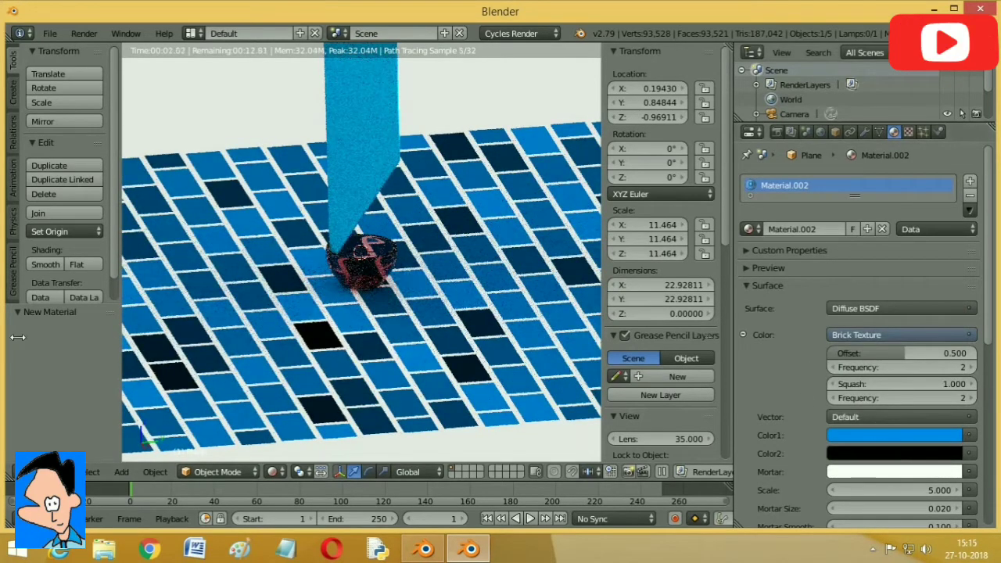
pyautogui.click(274, 472)
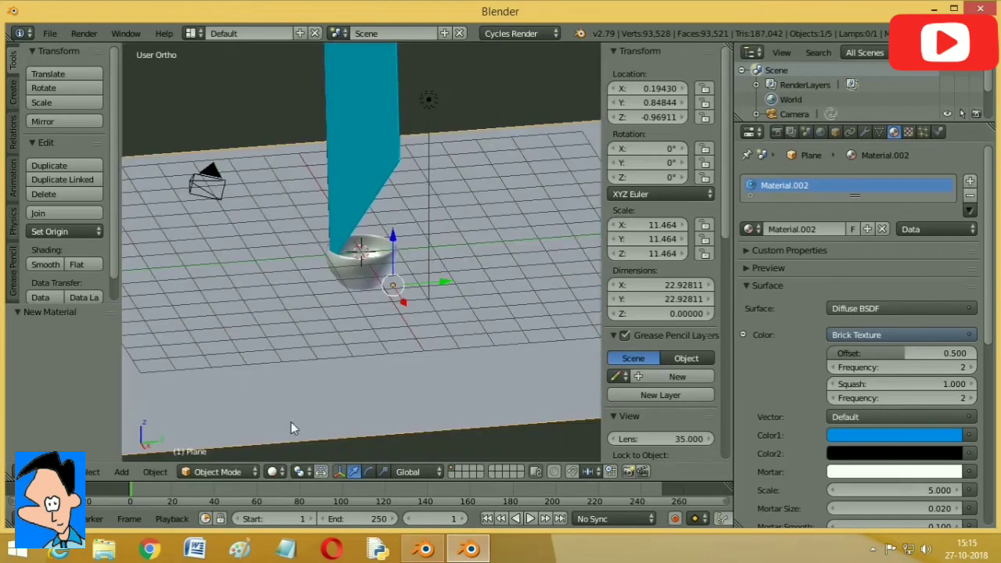
# Step: Enable Collision physics on the floor plane and the cup, then select the blue cloth plane
pyautogui.click(291, 421)
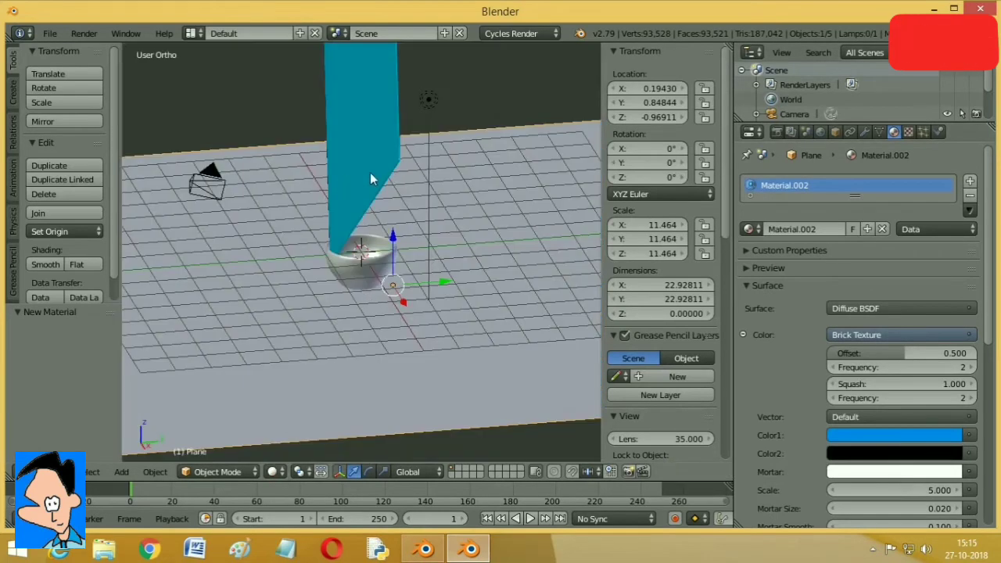
pyautogui.click(940, 132)
pyautogui.click(813, 218)
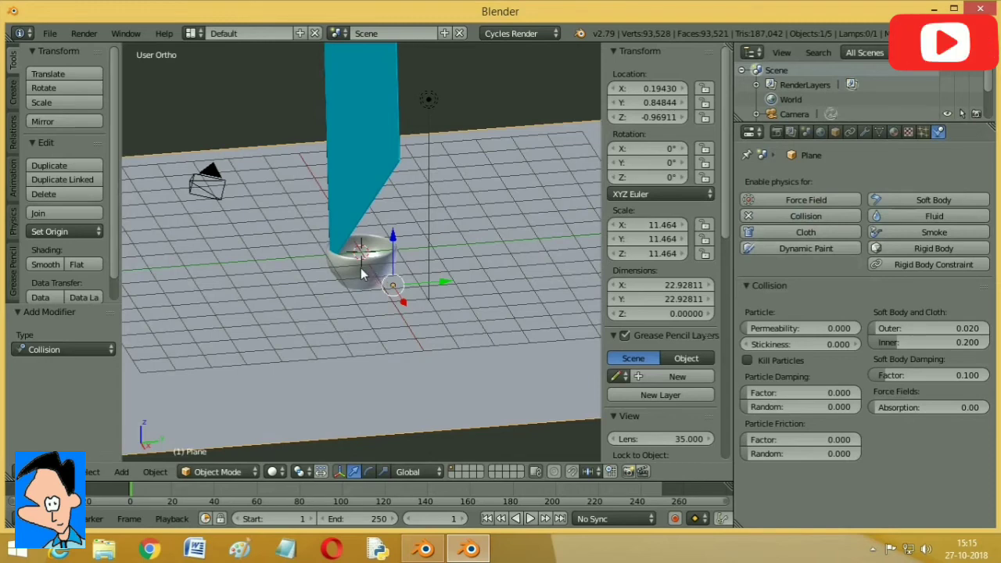
pyautogui.rightClick(343, 141)
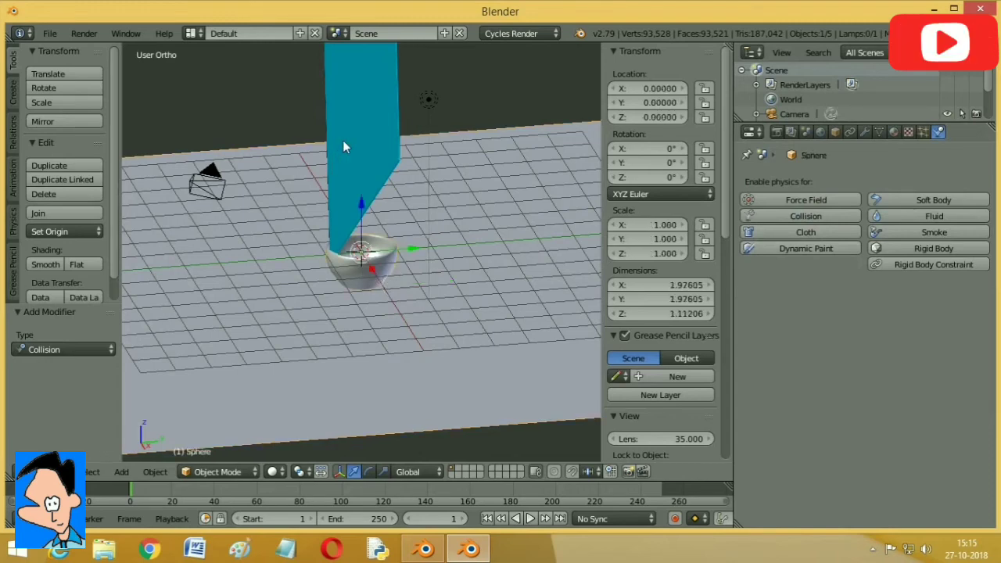
pyautogui.click(787, 214)
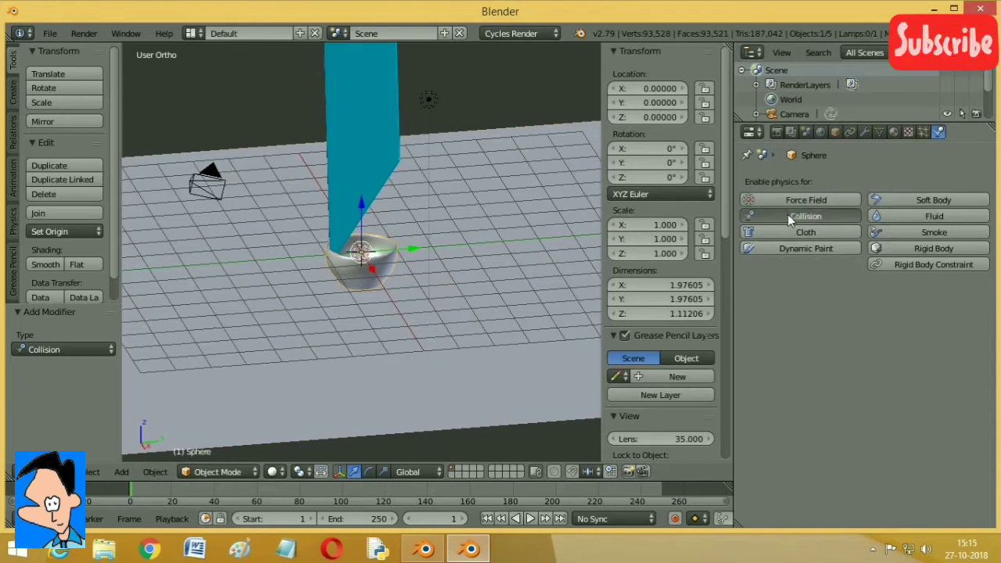
pyautogui.rightClick(370, 129)
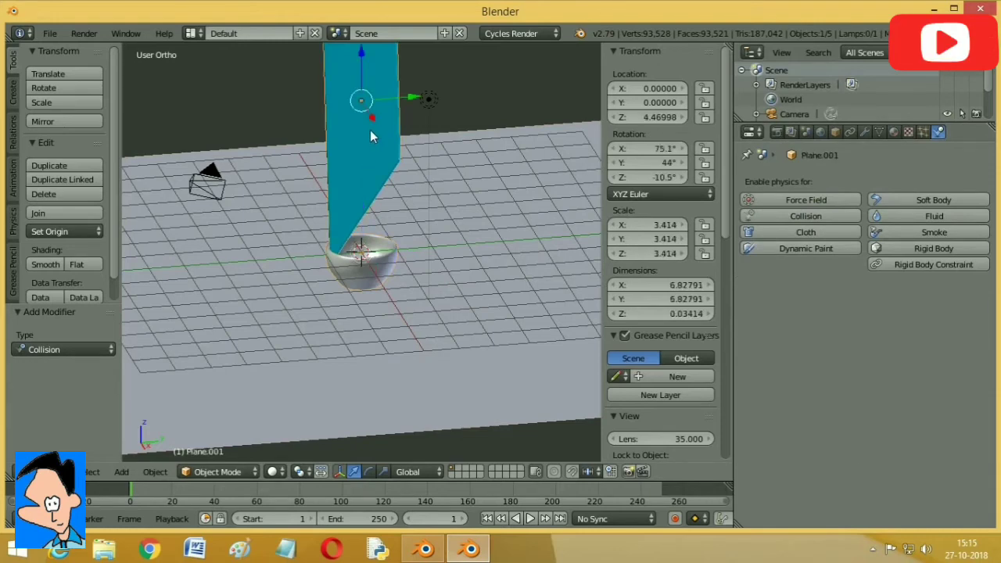
# Step: Give Plane.001 Cloth physics with the Silk preset, 10 quality steps and Self Collision enabled
pyautogui.click(815, 227)
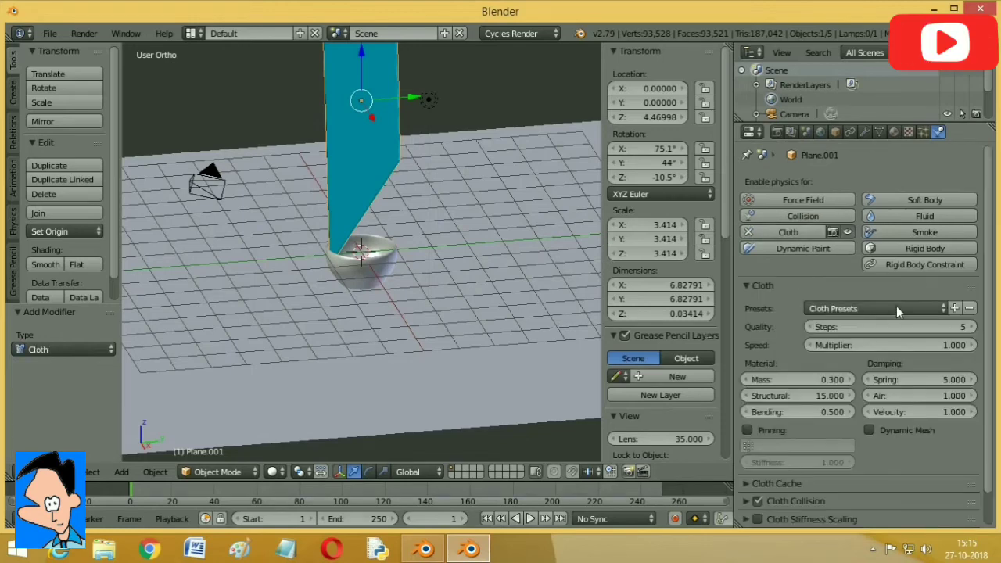
pyautogui.click(896, 308)
pyautogui.click(899, 308)
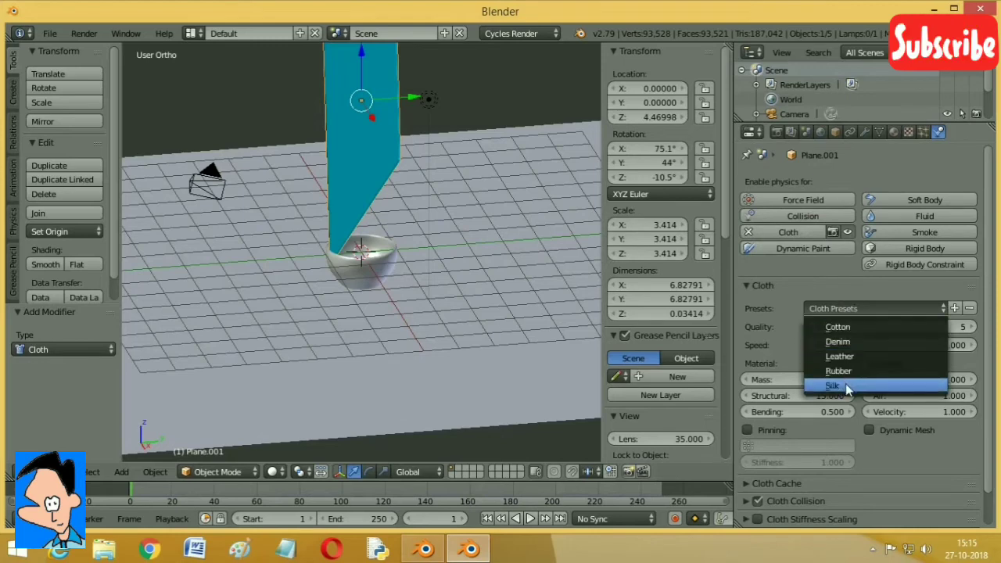
pyautogui.press('Return')
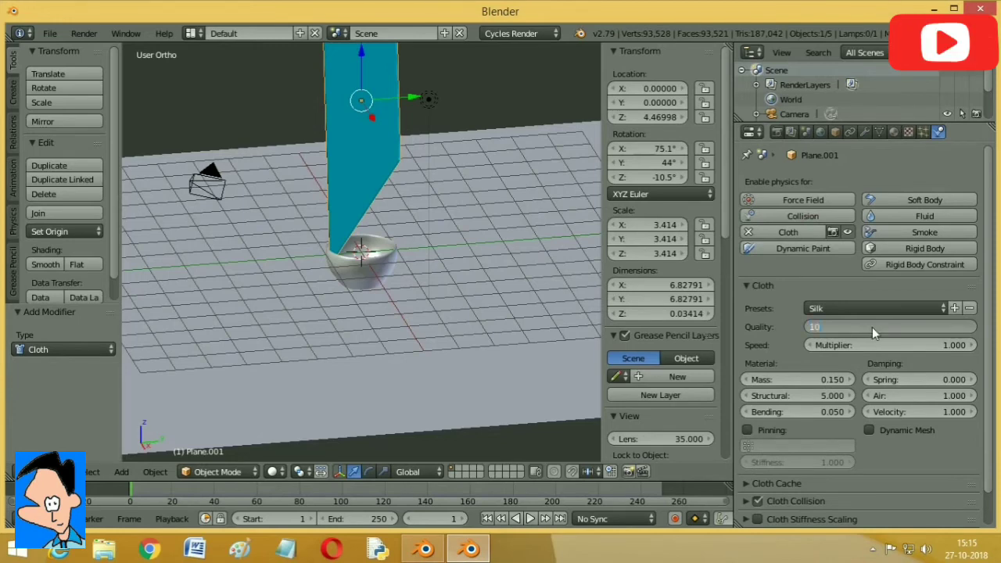
pyautogui.press('Return')
pyautogui.scroll(-2, 864, 368)
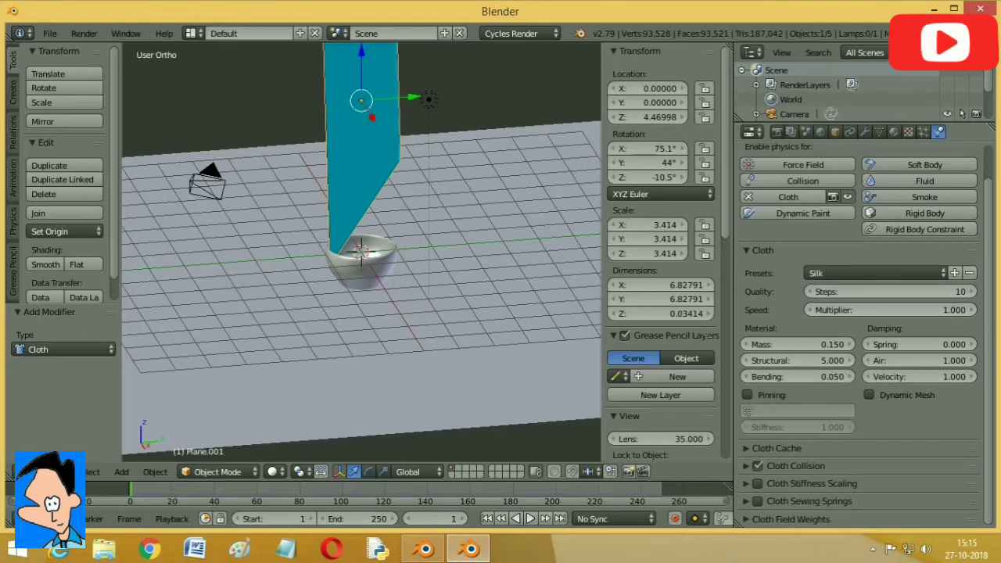
pyautogui.click(747, 467)
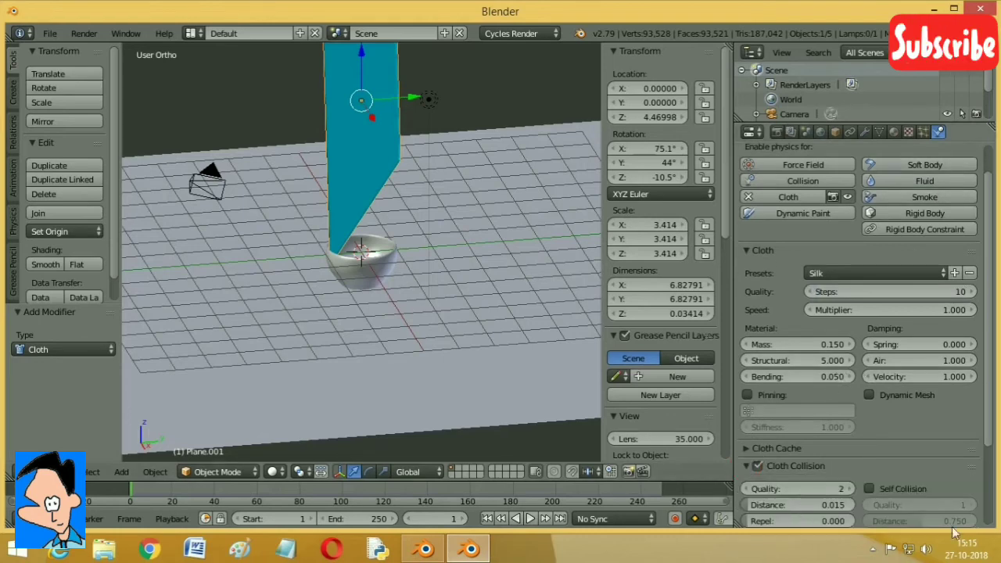
pyautogui.click(870, 488)
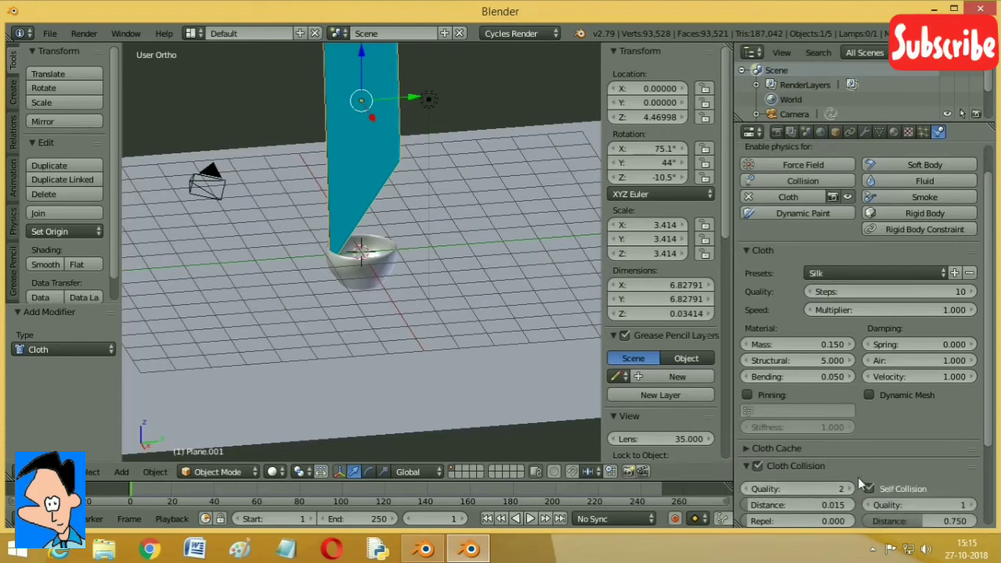
pyautogui.scroll(2, 834, 458)
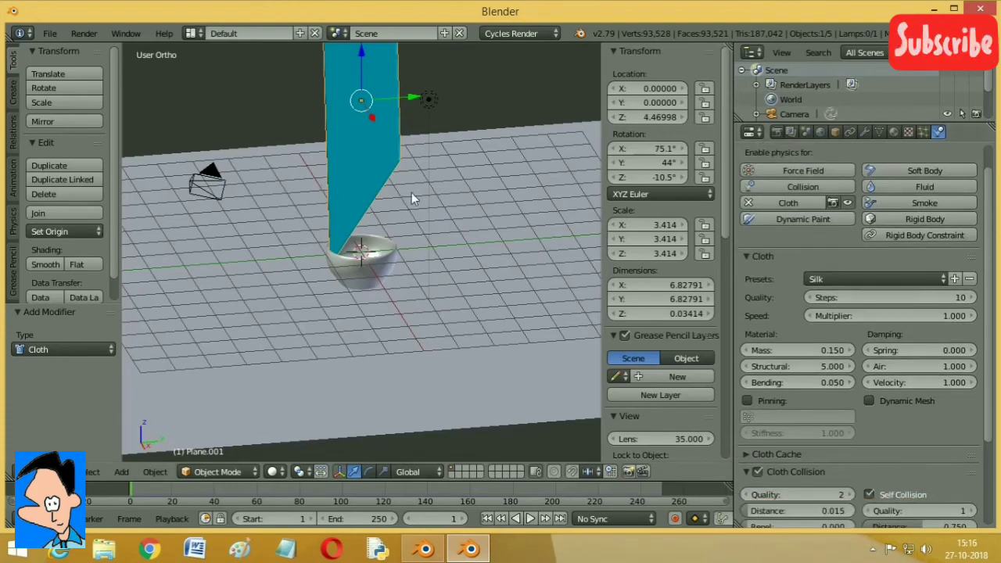
pyautogui.moveTo(407, 205)
pyautogui.mouseDown(button='middle')
pyautogui.moveTo(345, 231)
pyautogui.moveTo(426, 185)
pyautogui.moveTo(306, 239)
pyautogui.moveTo(373, 214)
pyautogui.moveTo(393, 194)
pyautogui.mouseUp(button='middle')
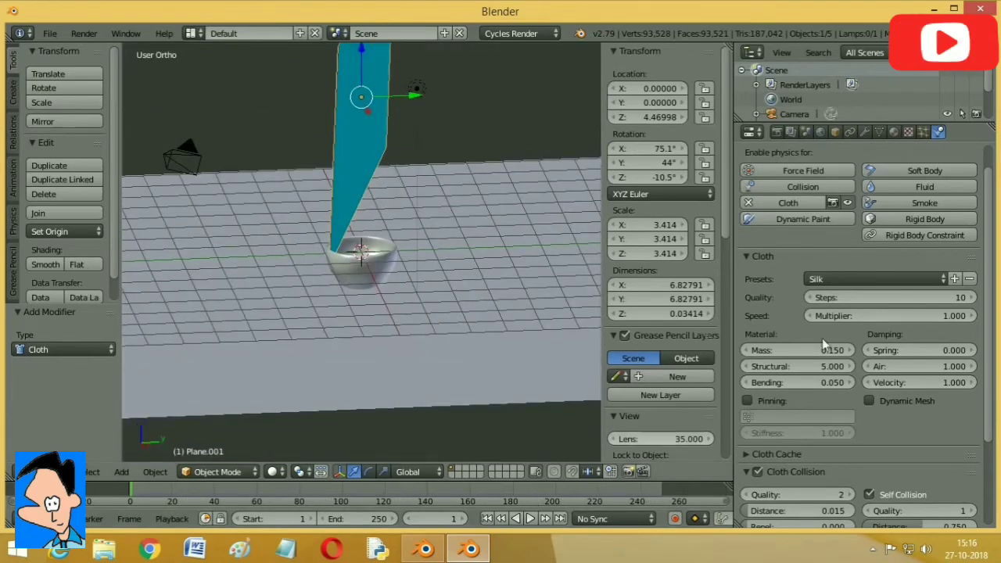
# Step: Play the timeline so the blue silk drops and drapes in folds over the cup by frame 45
pyautogui.click(530, 518)
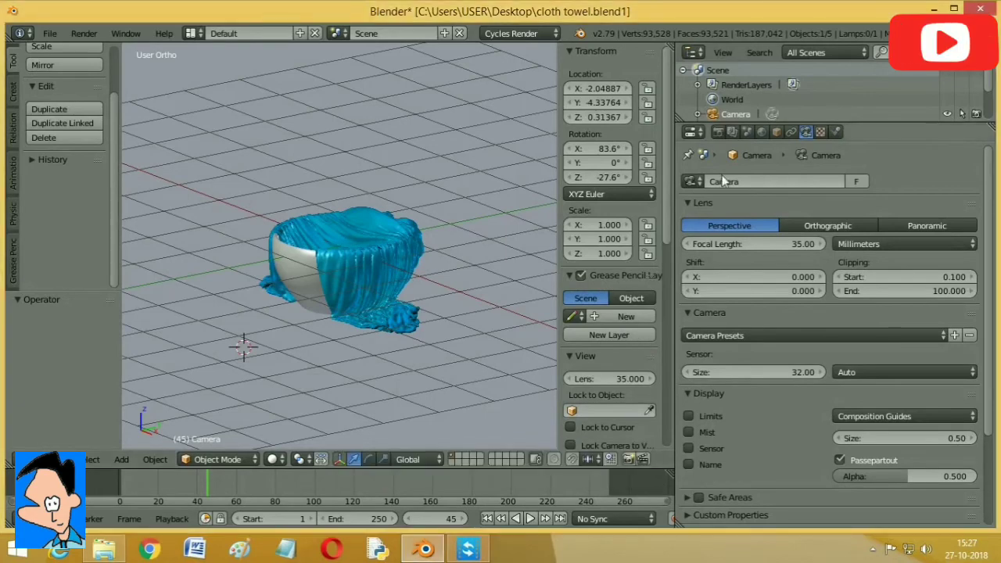
# Step: Orbit to a frontal, higher view of the draped cup and switch to camera view
pyautogui.moveTo(457, 276); pyautogui.dragTo(493, 255, button='middle')
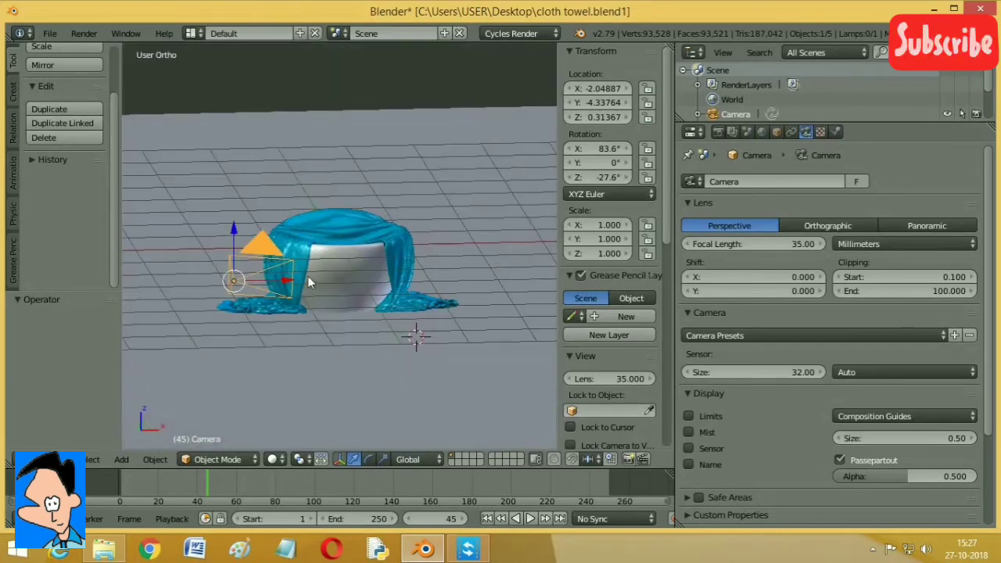
pyautogui.moveTo(311, 250); pyautogui.dragTo(392, 246, button='middle')
pyautogui.press('KP_0')
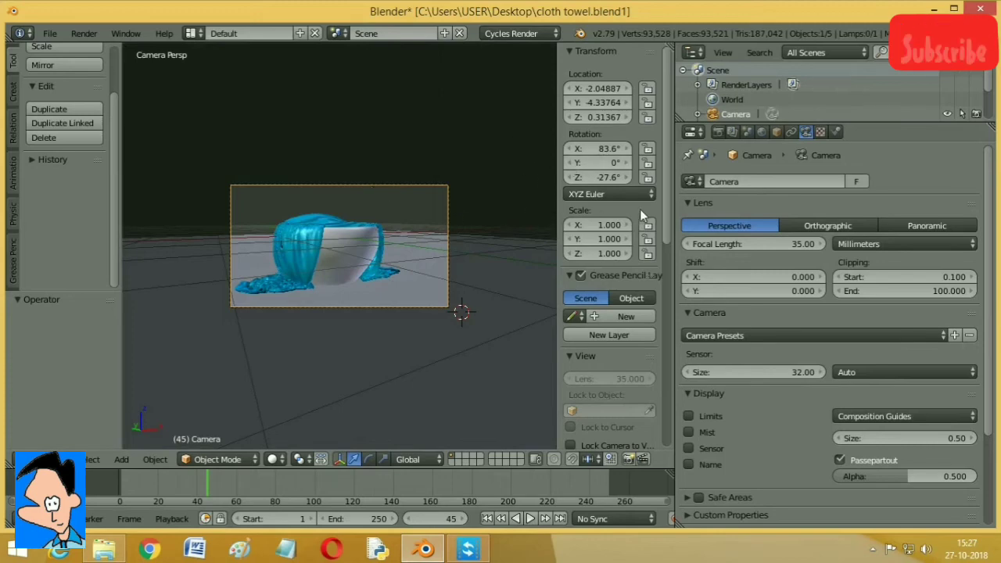
# Step: Lower the camera's X rotation and nudge its X location to frame the cloth-draped cup
pyautogui.press('n')
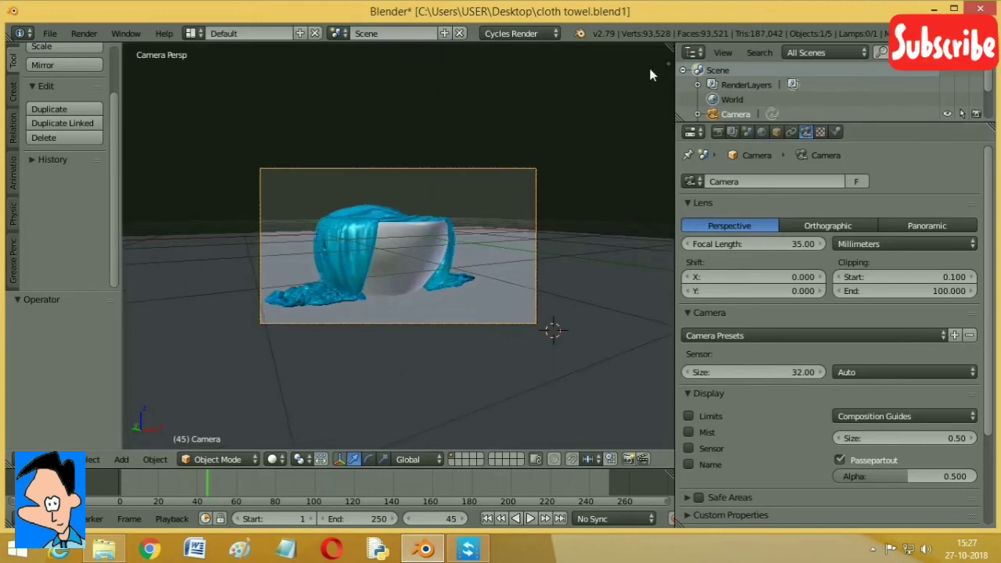
pyautogui.press('n')
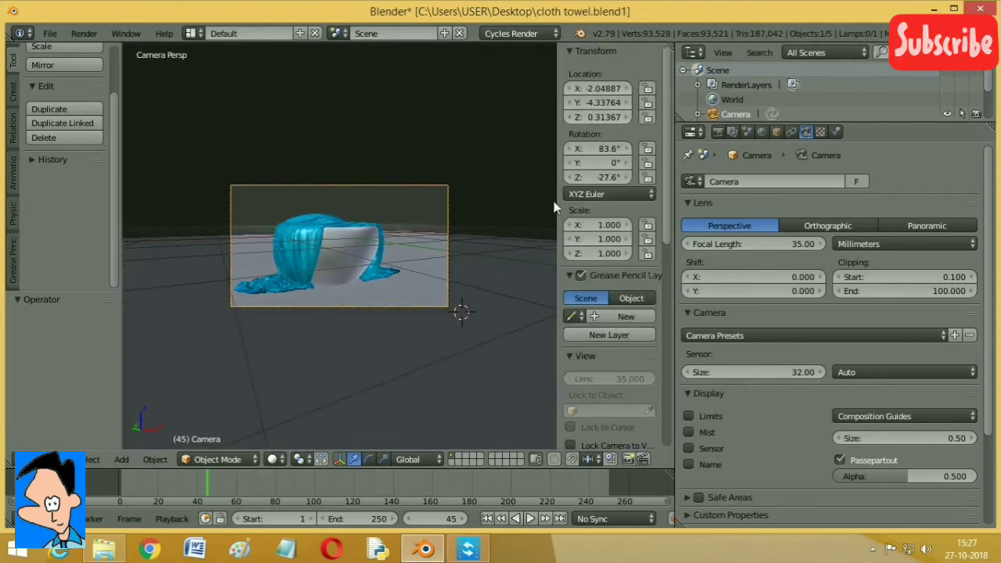
pyautogui.moveTo(610, 149); pyautogui.dragTo(624, 177)
pyautogui.moveTo(603, 89); pyautogui.dragTo(558, 103)
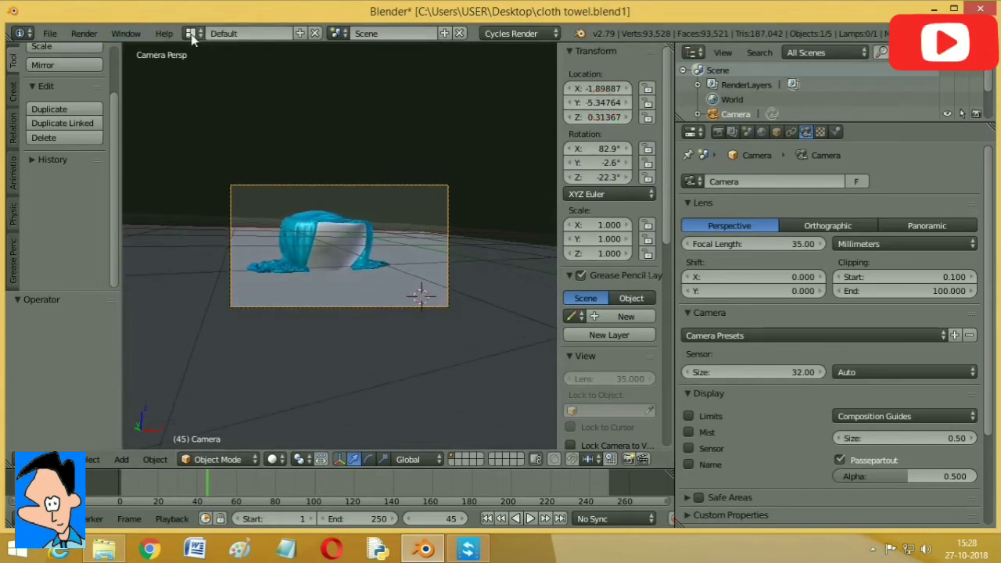
# Step: Set the render output path to the Desktop with file name 'blender image'
pyautogui.click(718, 132)
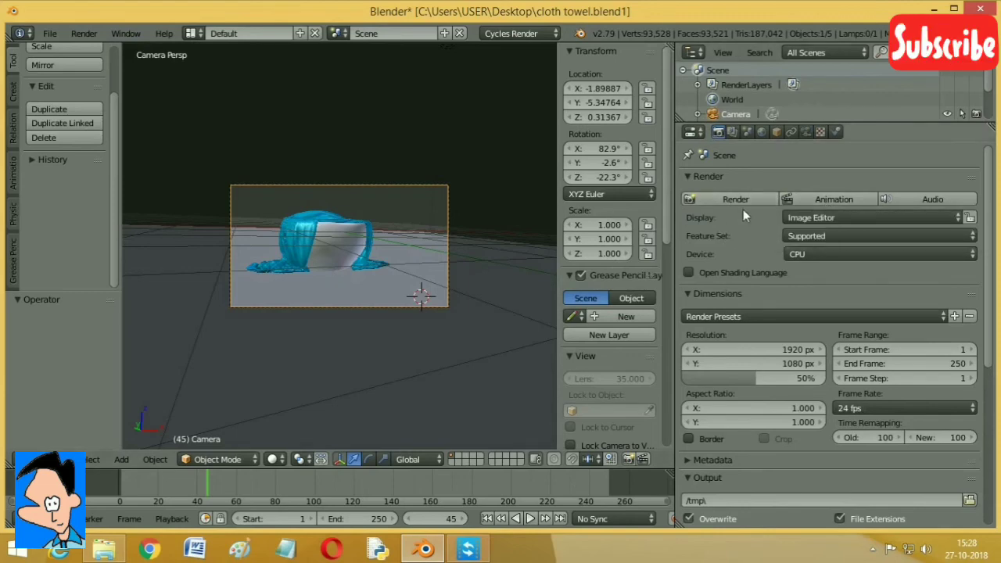
pyautogui.scroll(-2, 735, 258)
pyautogui.scroll(-2, 733, 265)
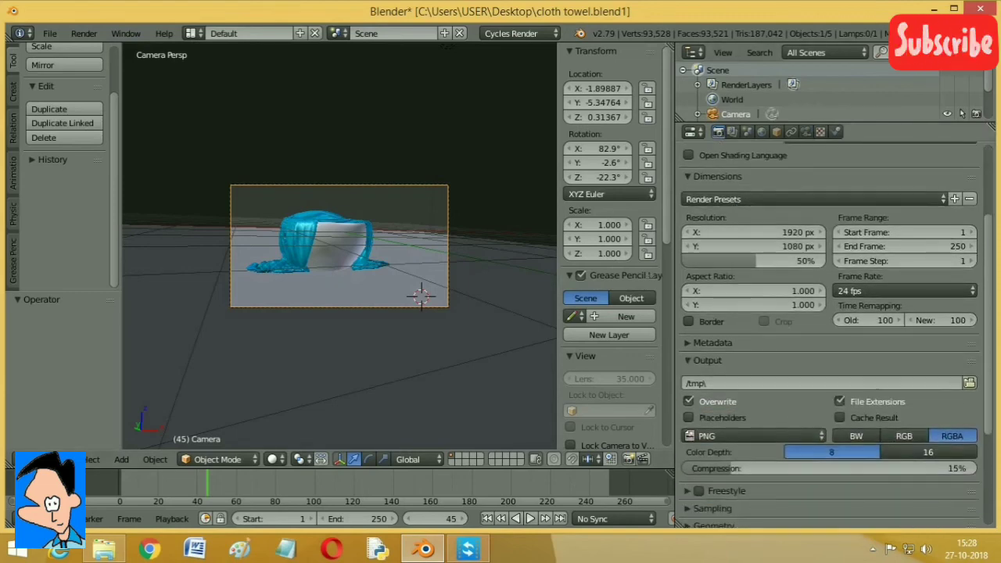
pyautogui.click(969, 384)
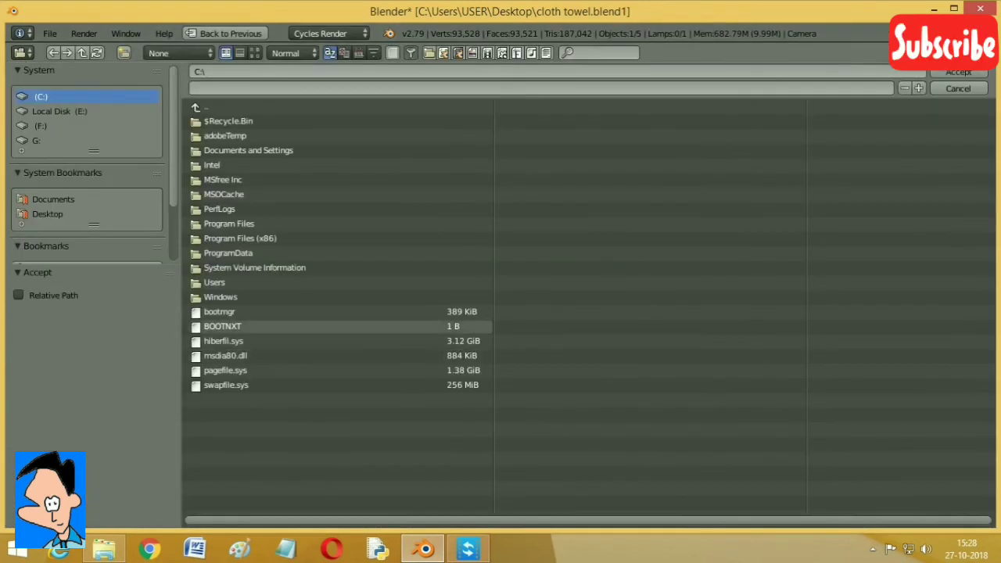
pyautogui.click(43, 215)
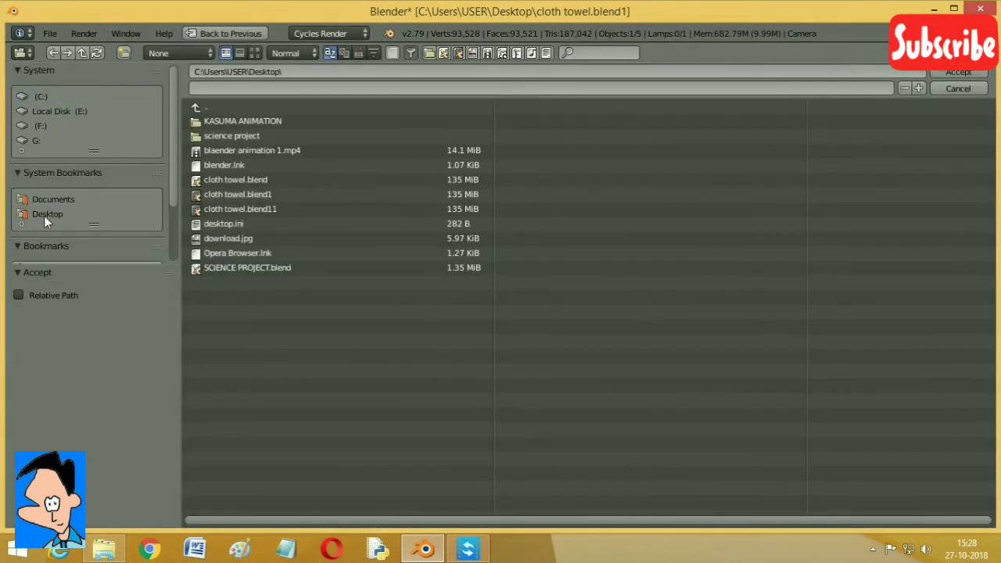
pyautogui.click(356, 89)
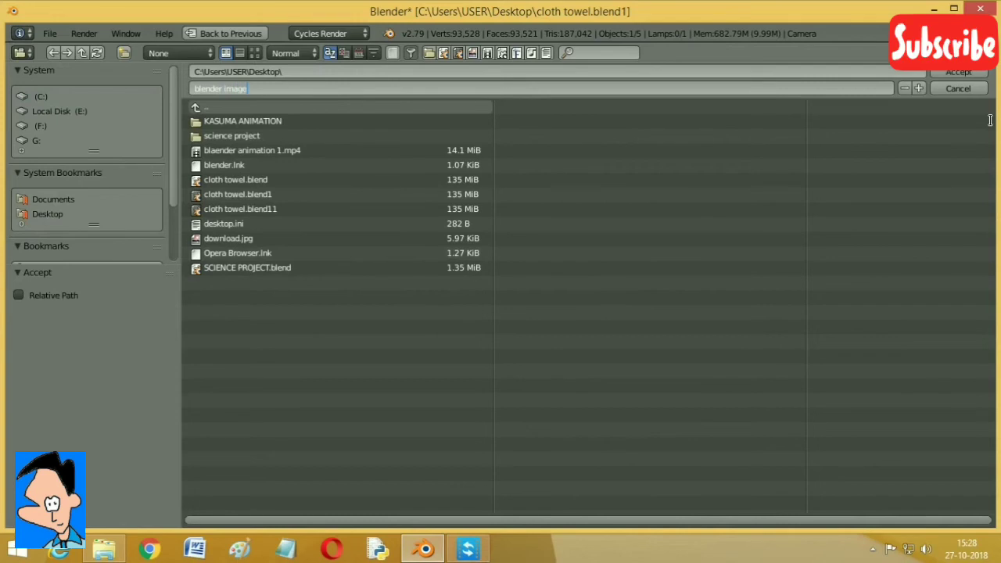
pyautogui.press('Return')
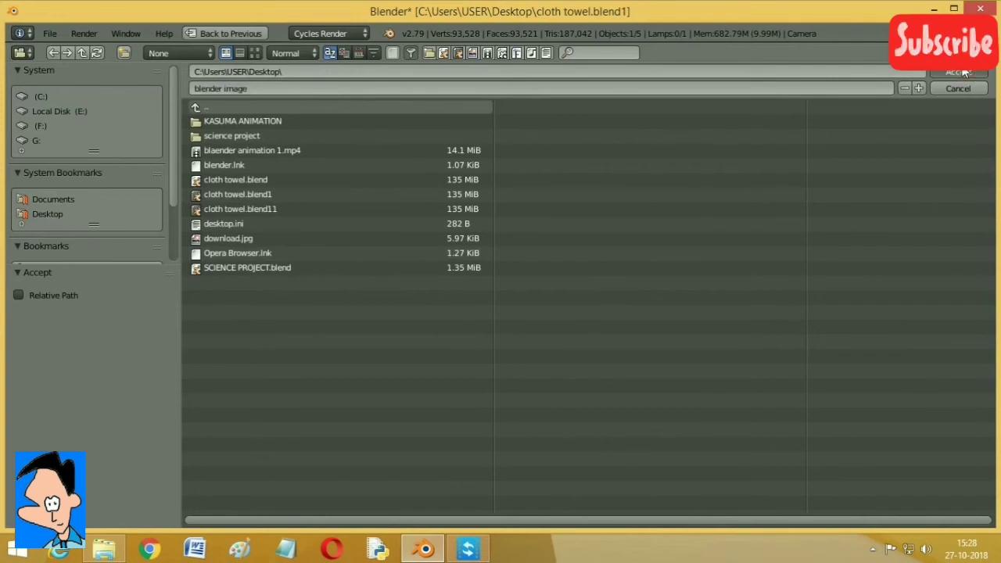
pyautogui.click(958, 72)
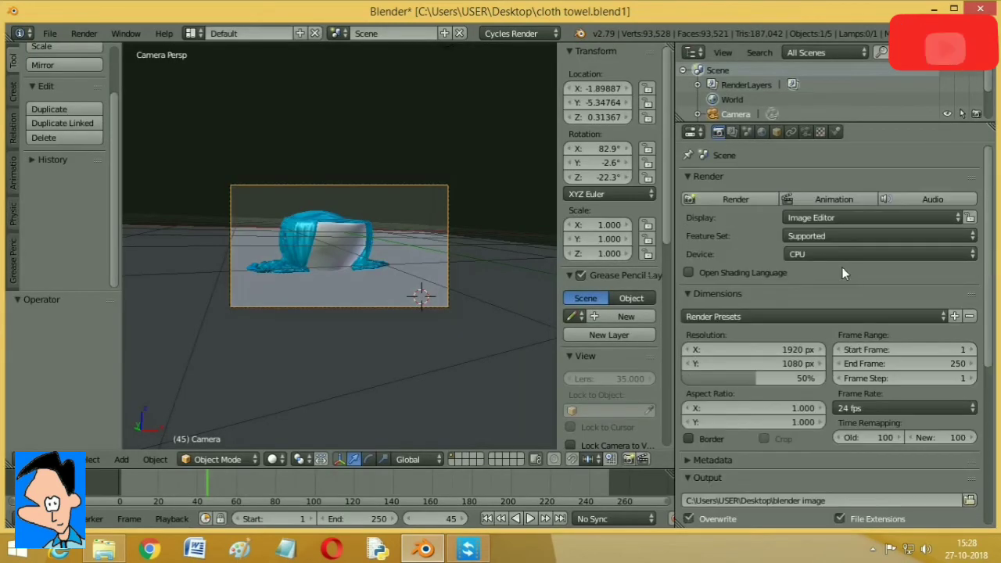
pyautogui.scroll(-2, 828, 262)
# Step: Start the Cycles render of frame 45 from the camera view
pyautogui.click(721, 171)
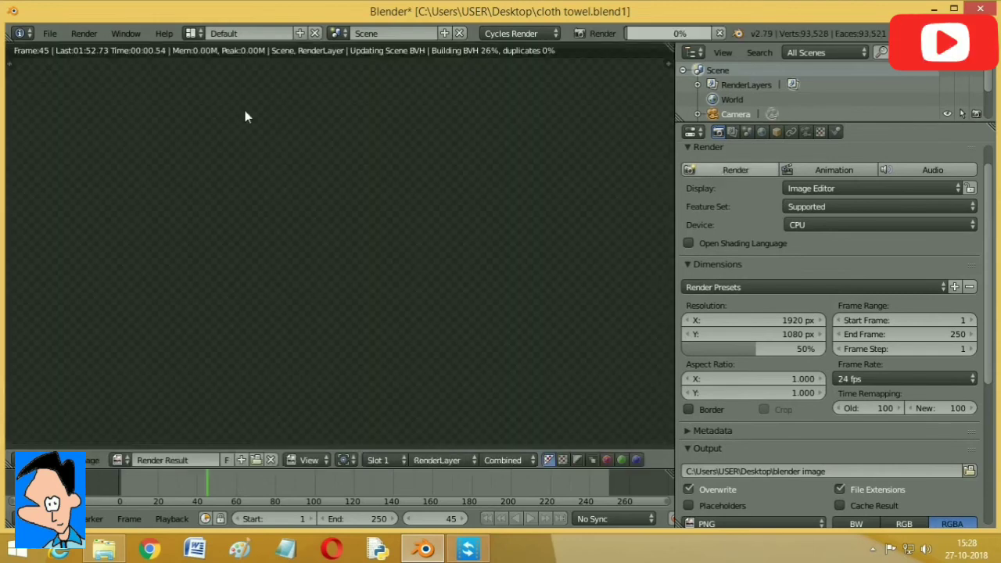